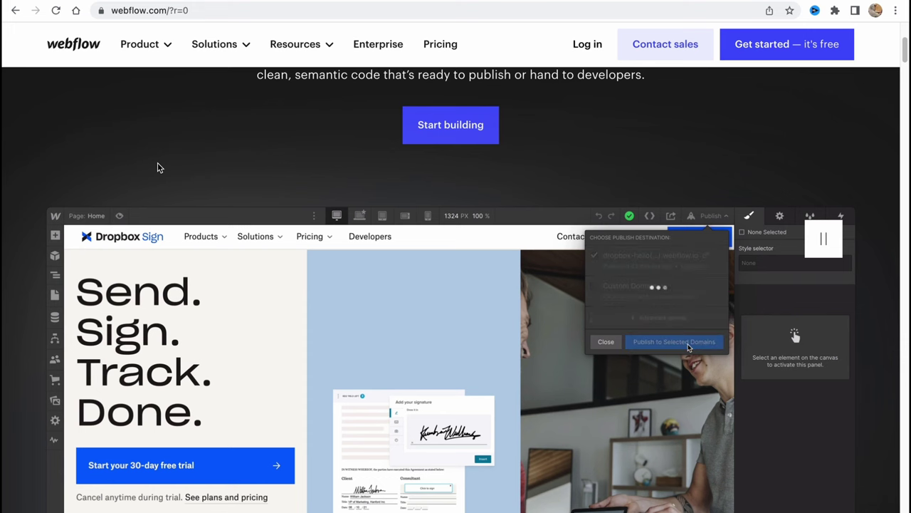
# - Look over the Webflow home page's introduction and its animated designer demo
pyautogui.scroll(-1, 158, 165)
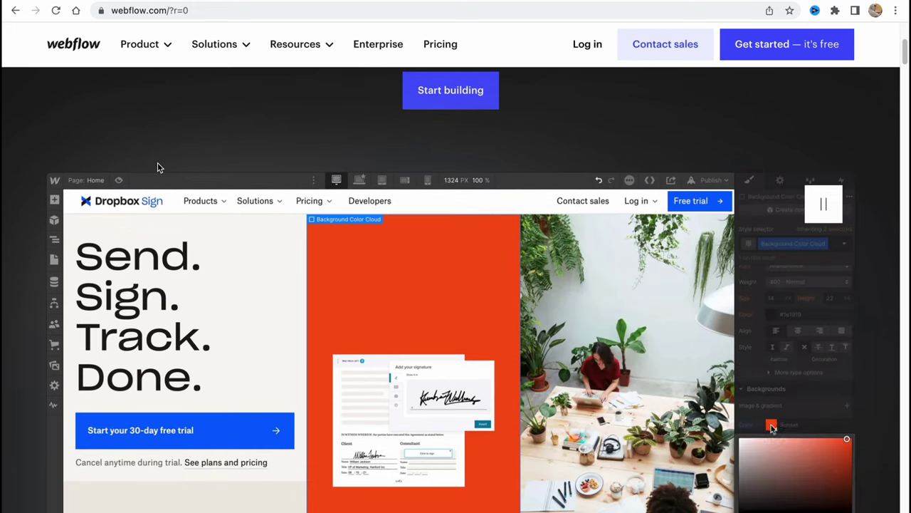
pyautogui.scroll(-1, 175, 168)
pyautogui.scroll(-1, 223, 165)
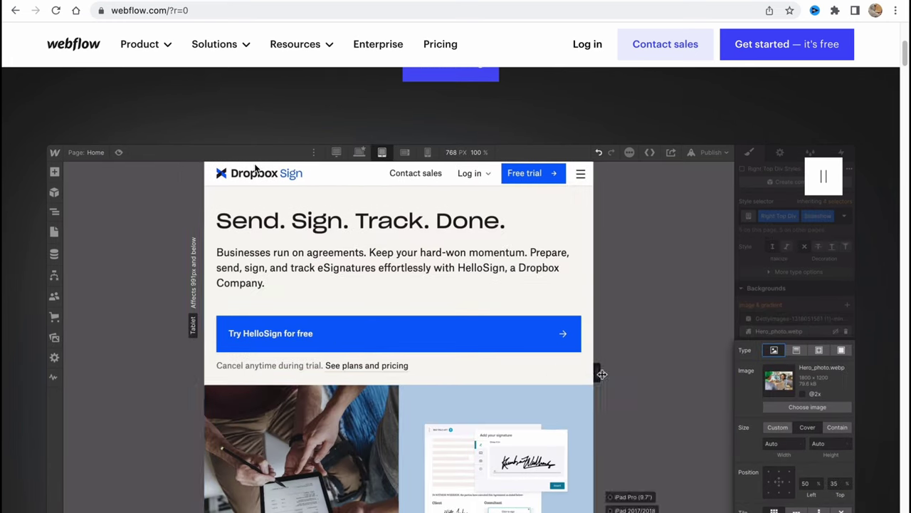
pyautogui.scroll(3, 442, 177)
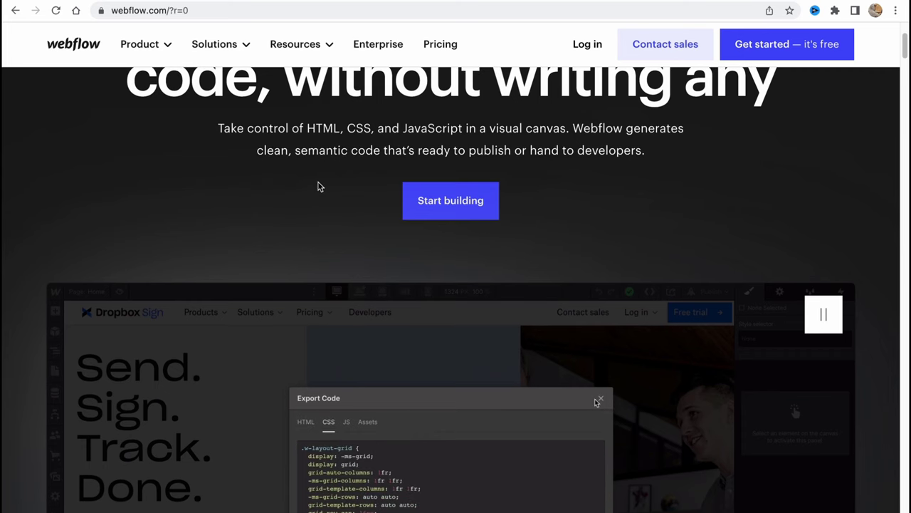
pyautogui.scroll(3, 319, 183)
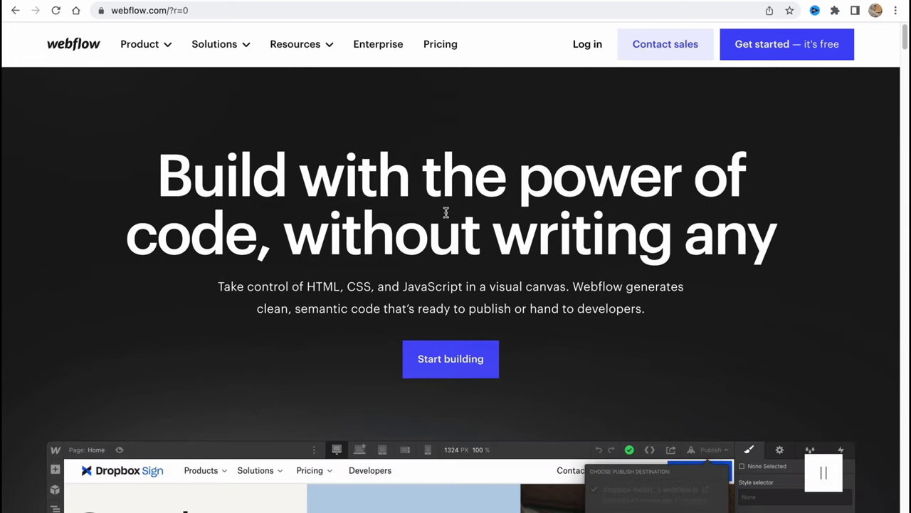
pyautogui.scroll(3, 160, 48)
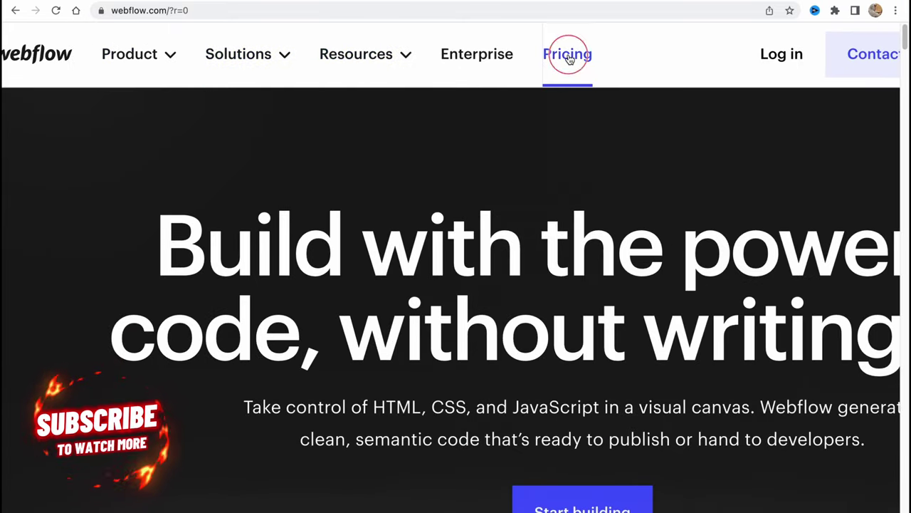
pyautogui.scroll(-3, 584, 214)
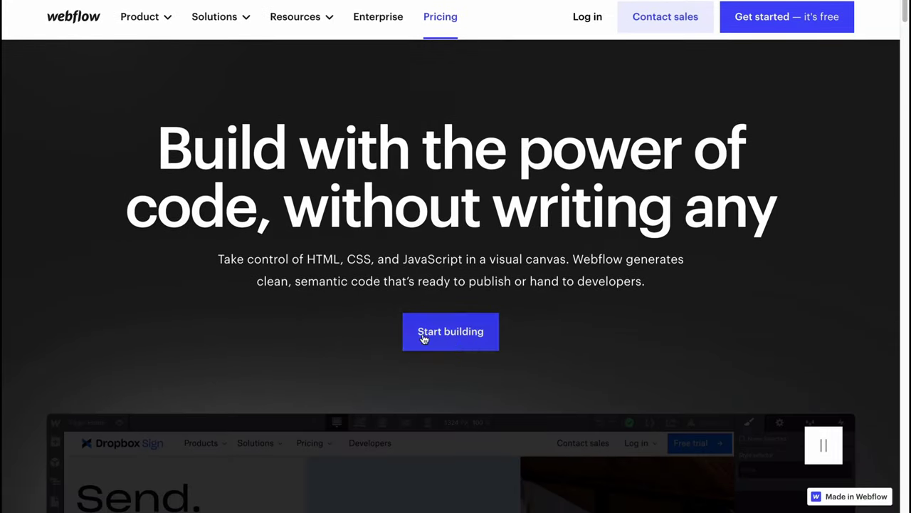
# - Get started with Webflow for free by signing in with an existing Google account
pyautogui.click(801, 23)
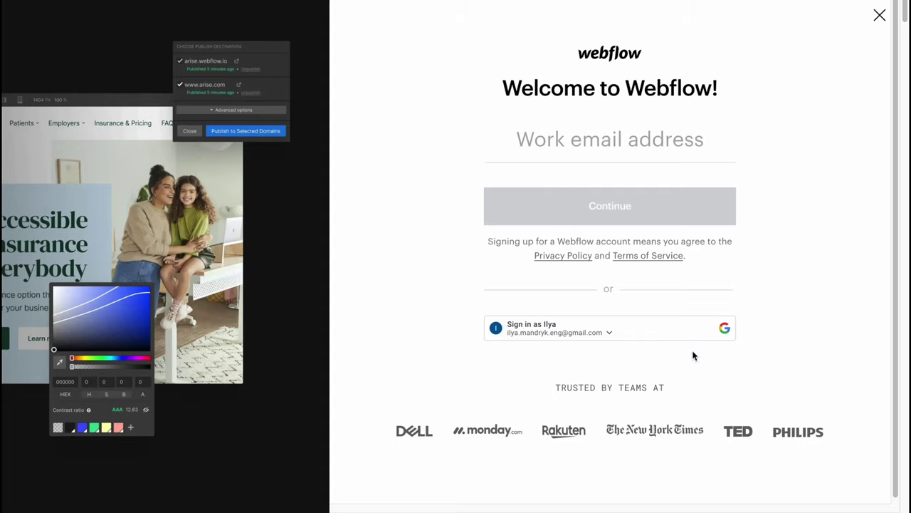
pyautogui.click(591, 326)
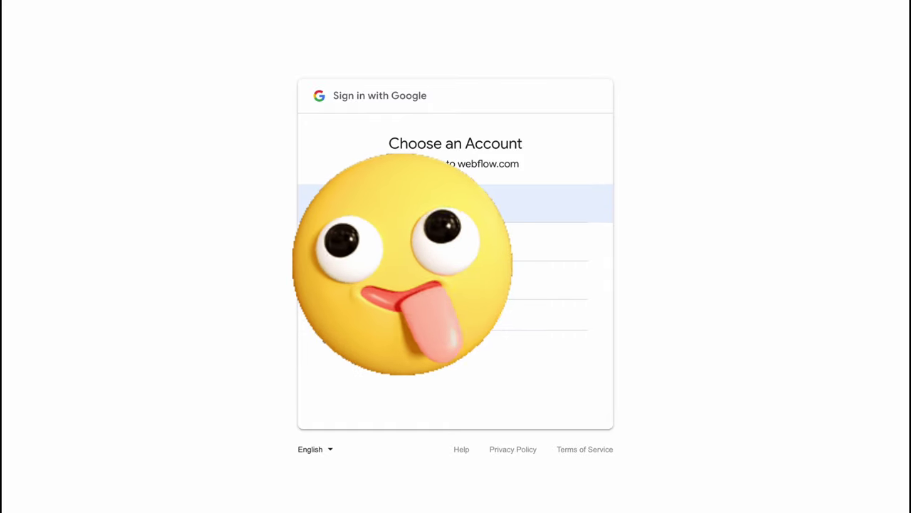
pyautogui.click(519, 205)
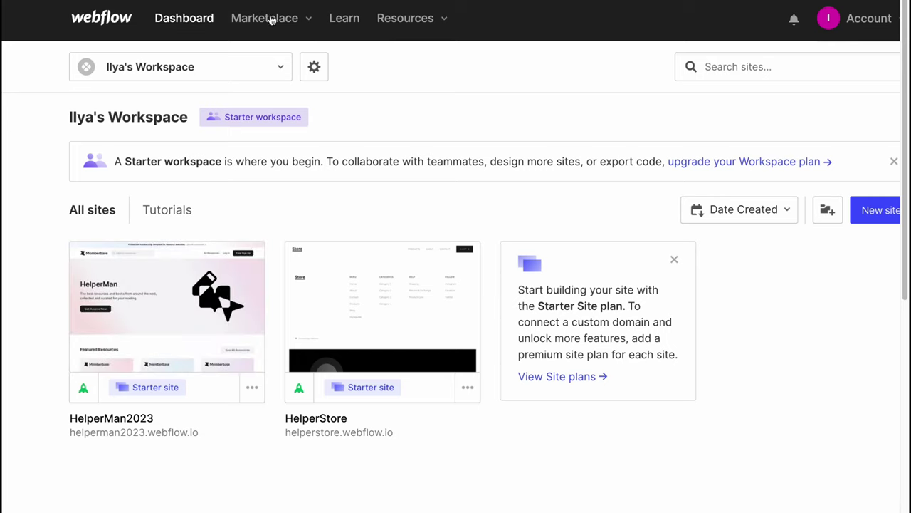
# - Delete the HelperStore site permanently, confirming with the site name "helperstore"
pyautogui.click(311, 23)
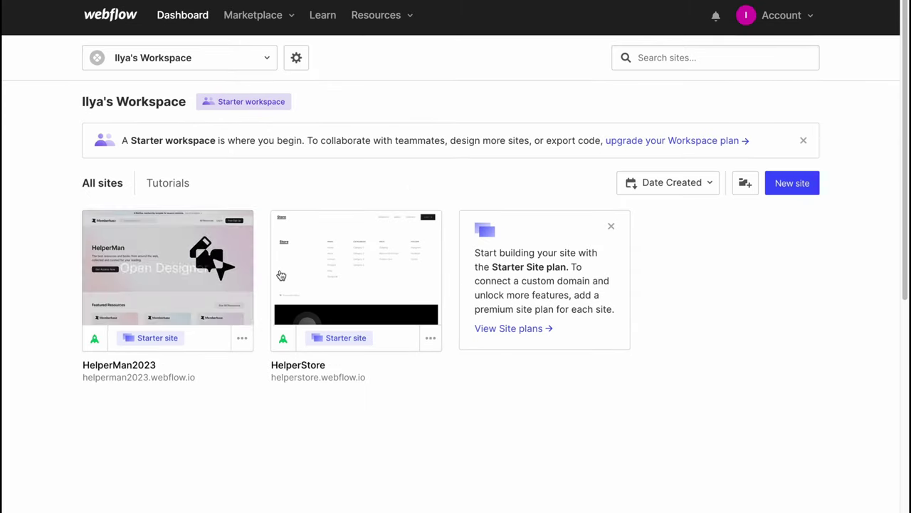
pyautogui.click(431, 340)
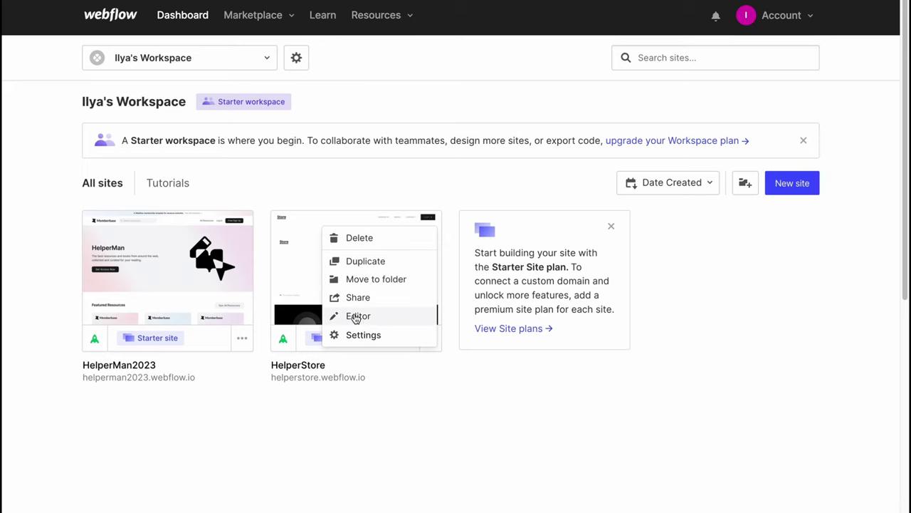
pyautogui.click(358, 240)
pyautogui.moveTo(482, 222); pyautogui.dragTo(509, 221)
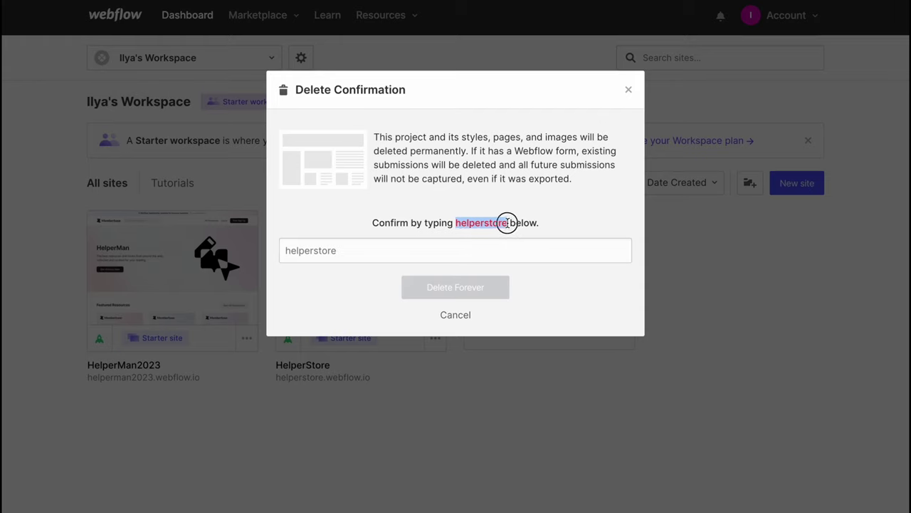
pyautogui.hotkey('ctrl', 'c')
pyautogui.click(470, 246)
pyautogui.hotkey('ctrl', 'v')
pyautogui.click(461, 291)
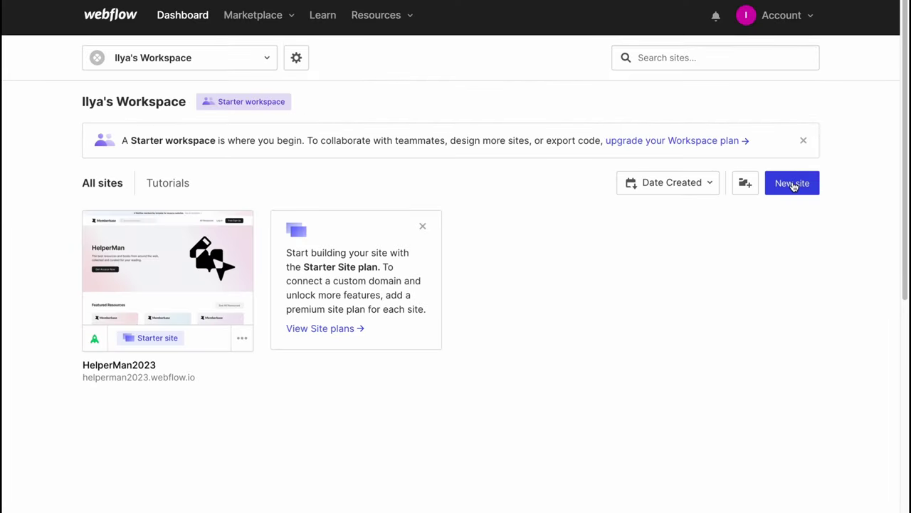
# - Start a new site and browse the template categories from the starter presets through to the UI kits
pyautogui.click(794, 184)
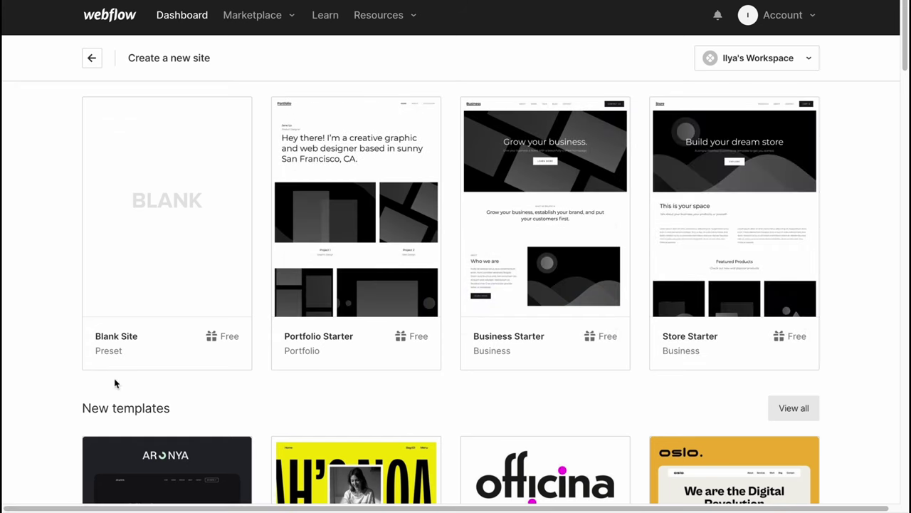
pyautogui.scroll(-3, 769, 265)
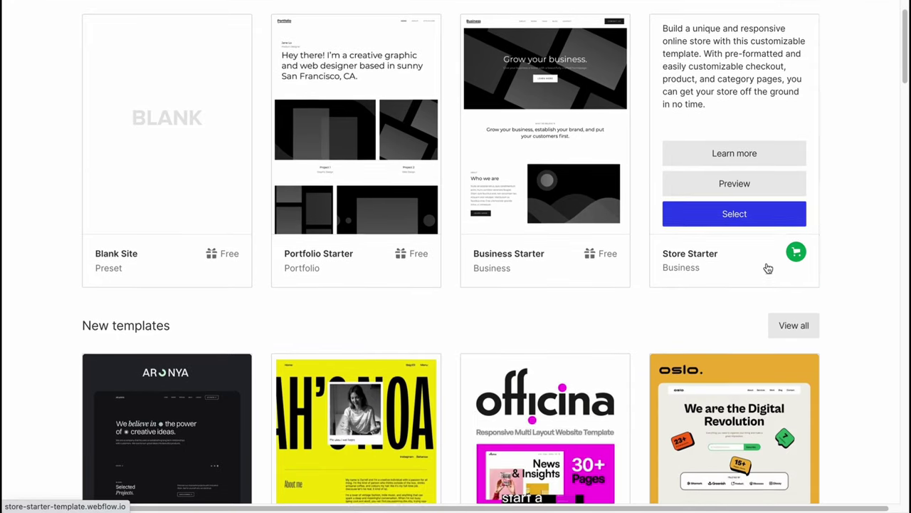
pyautogui.scroll(-2, 774, 258)
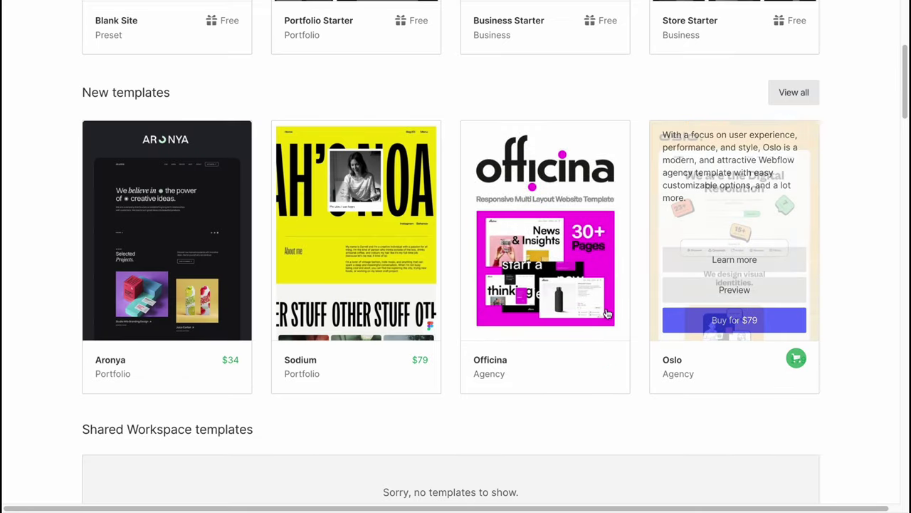
pyautogui.scroll(-4, 292, 371)
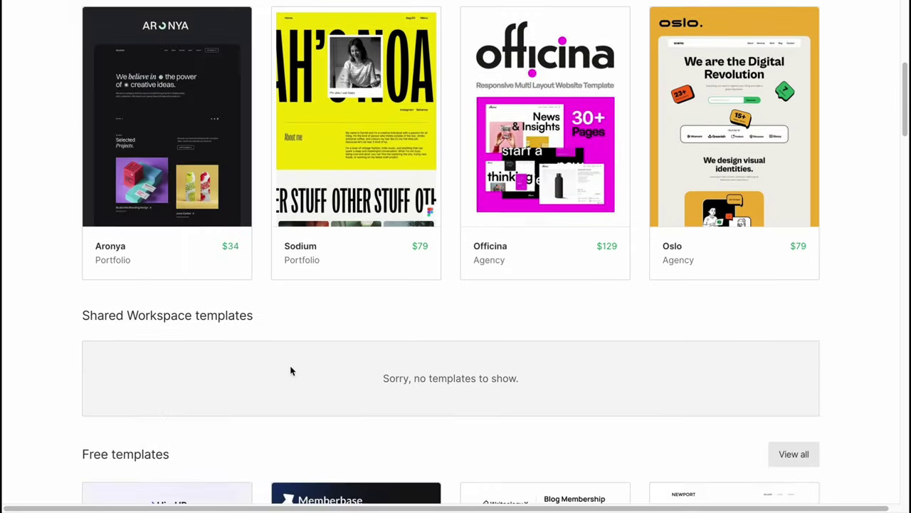
pyautogui.scroll(-5, 457, 283)
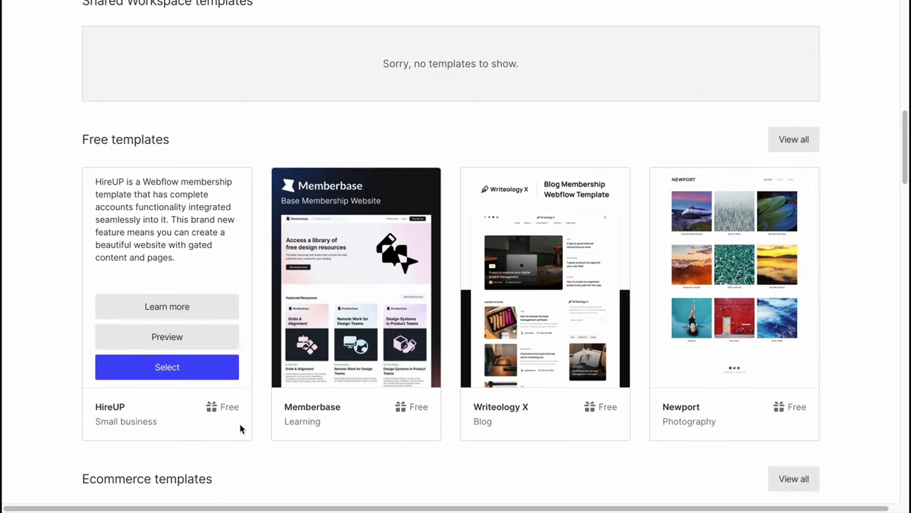
pyautogui.scroll(-1, 625, 192)
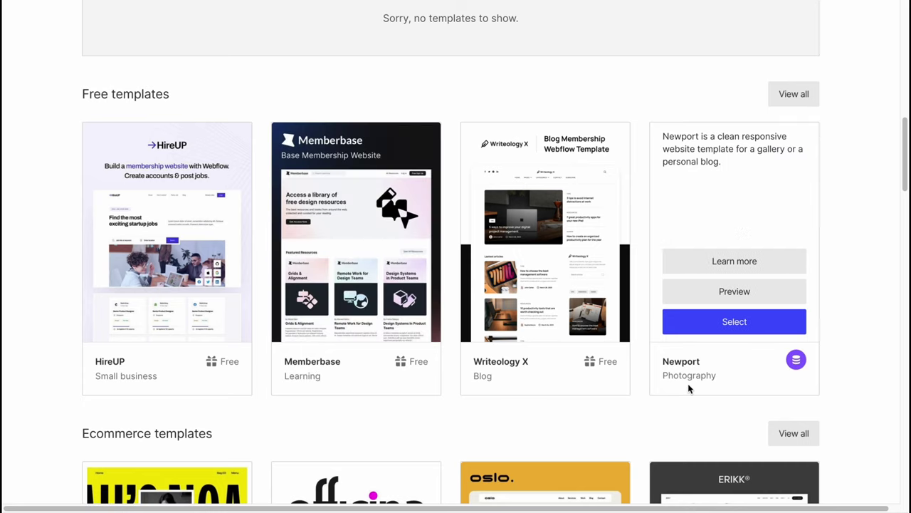
pyautogui.scroll(-5, 531, 409)
pyautogui.scroll(-2, 534, 398)
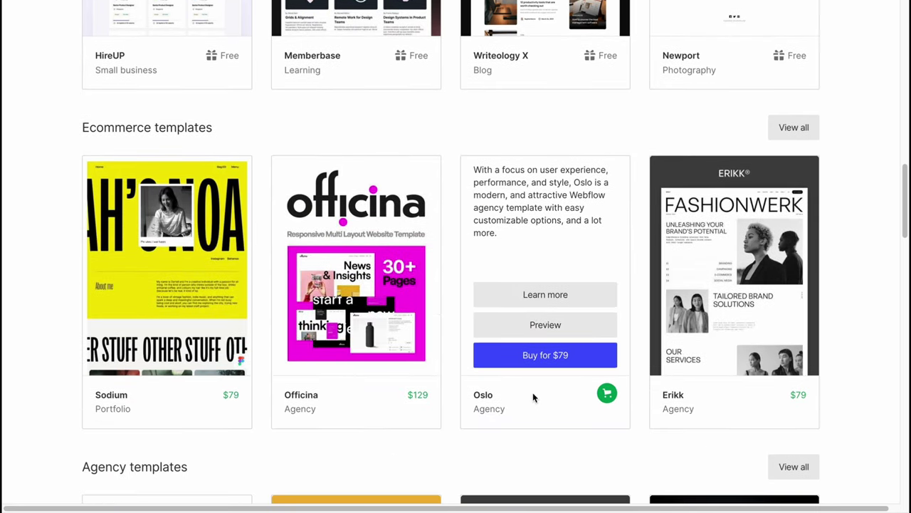
pyautogui.scroll(-6, 507, 308)
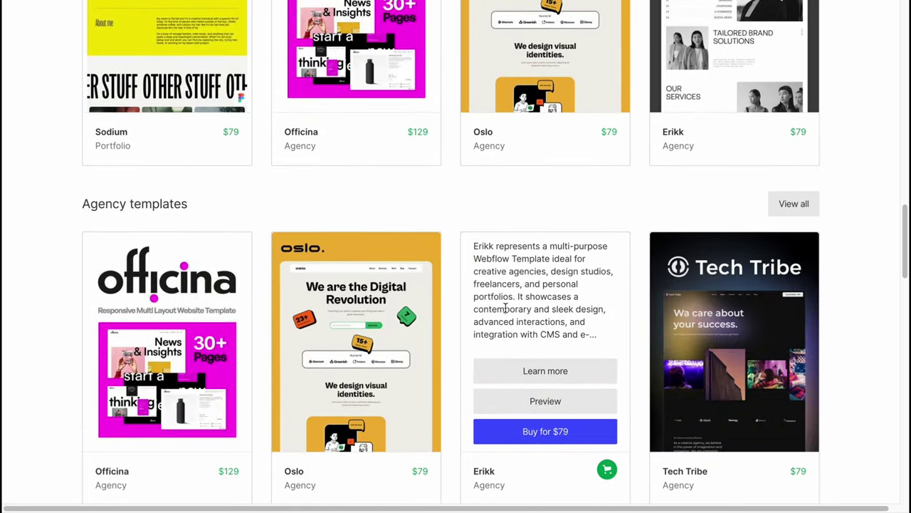
pyautogui.scroll(-6, 666, 294)
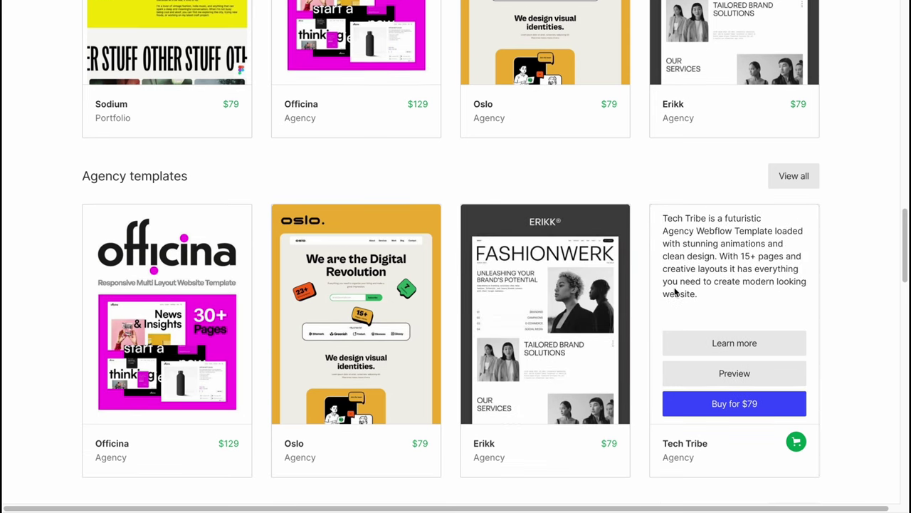
pyautogui.scroll(-12, 648, 280)
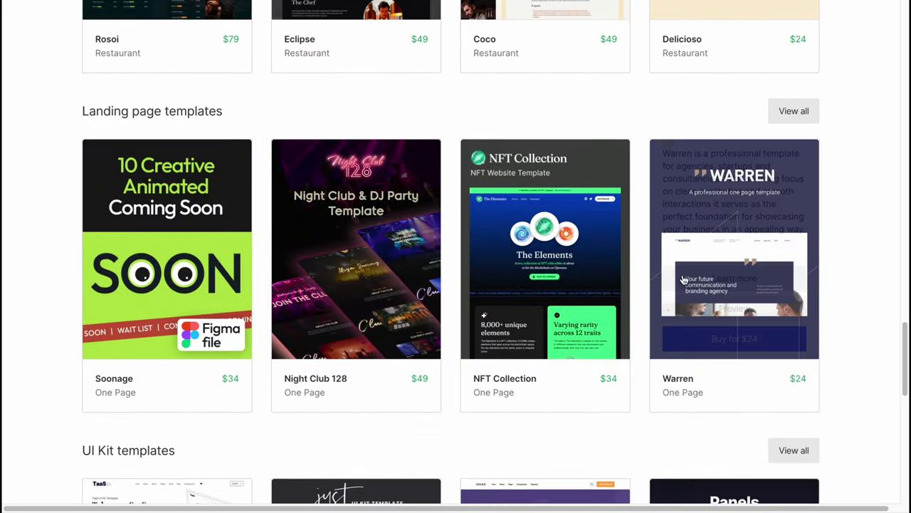
pyautogui.scroll(-6, 706, 302)
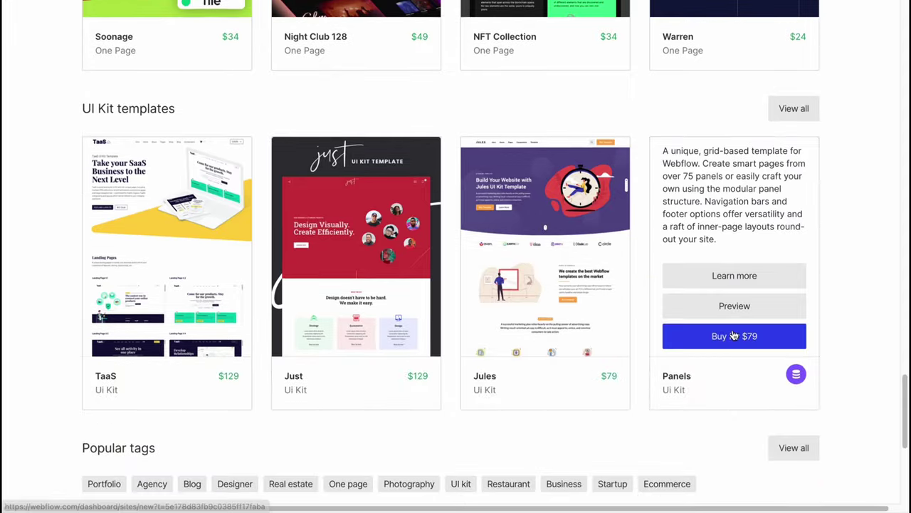
# - Preview the Writeology X blog template from the free templates
pyautogui.scroll(20, 444, 331)
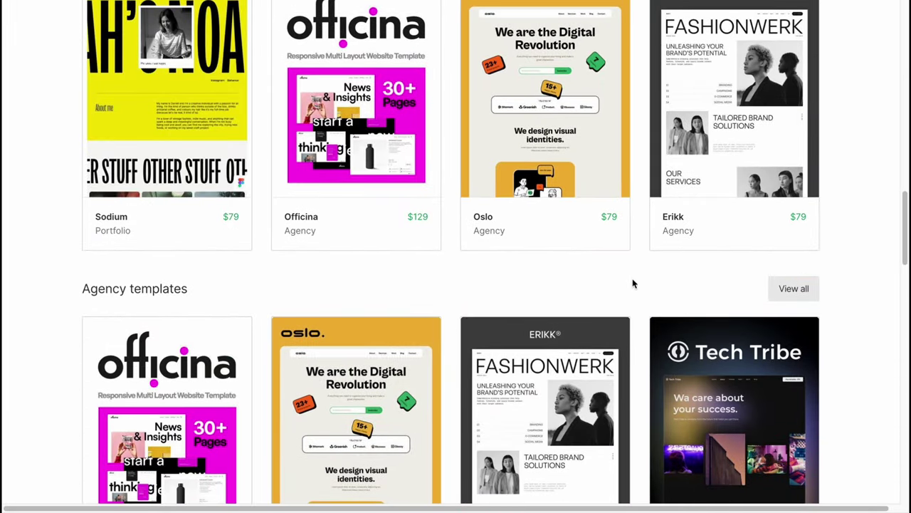
pyautogui.moveTo(751, 177)
pyautogui.scroll(6, 651, 309)
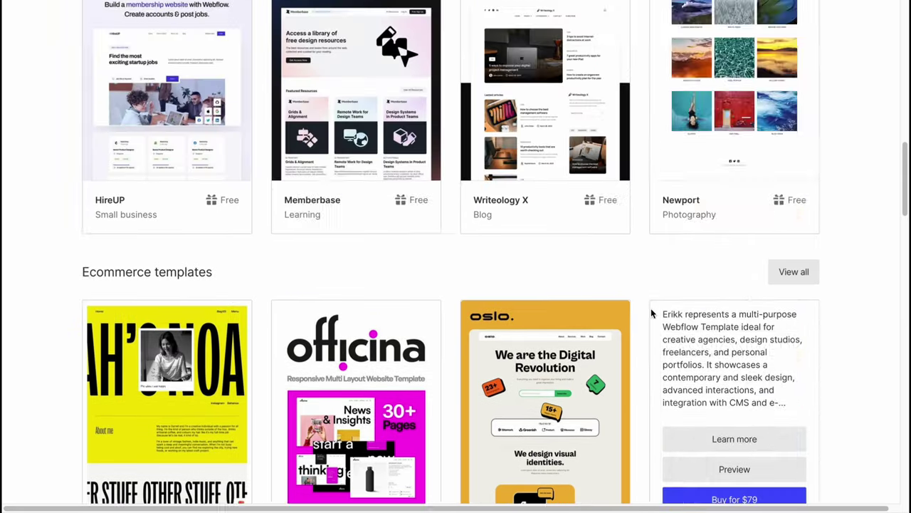
pyautogui.moveTo(517, 213)
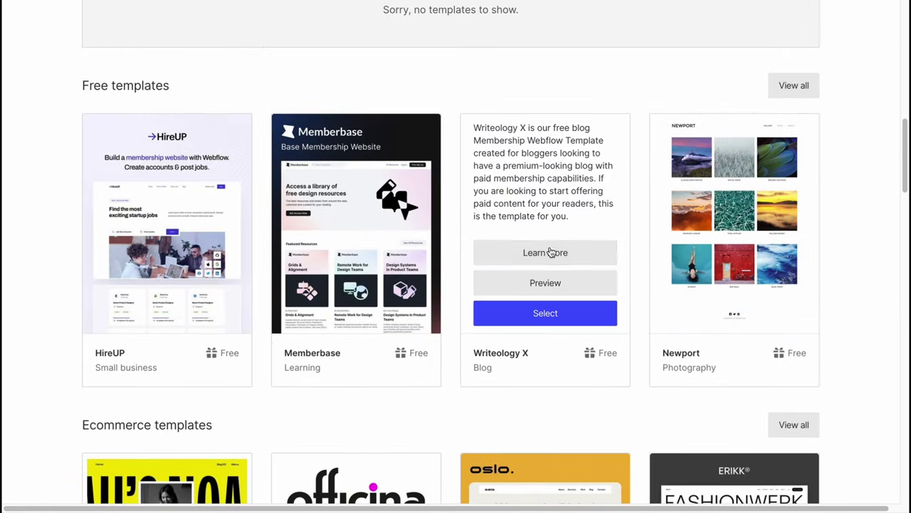
pyautogui.click(546, 285)
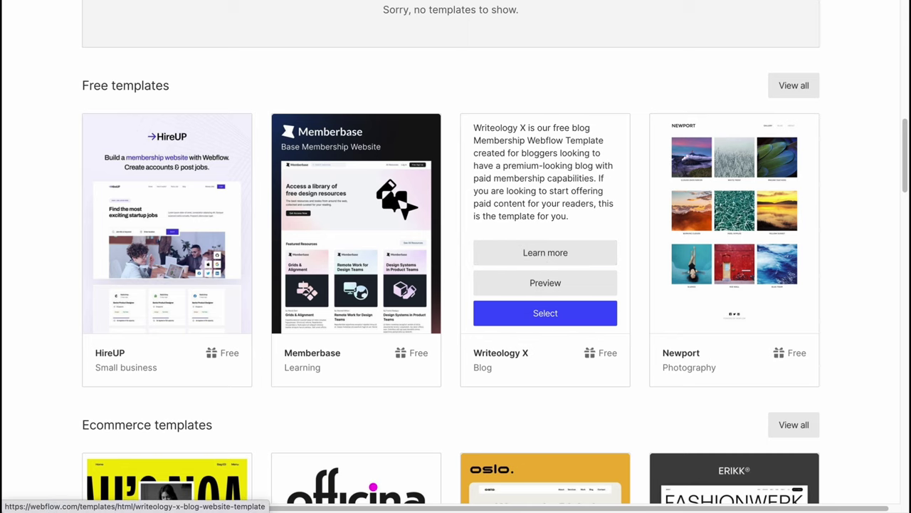
pyautogui.scroll(-3, 590, 285)
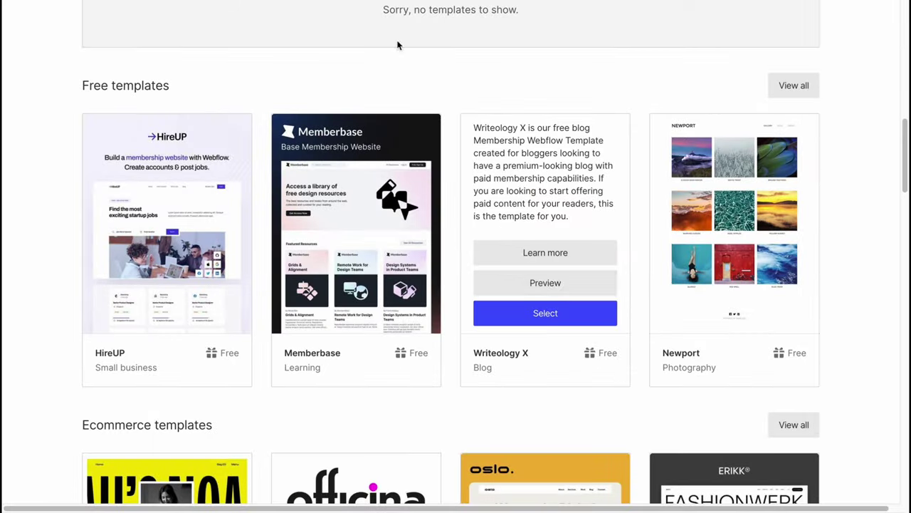
# - Create a site from the Writeology X template and name it "Blog"
pyautogui.click(546, 314)
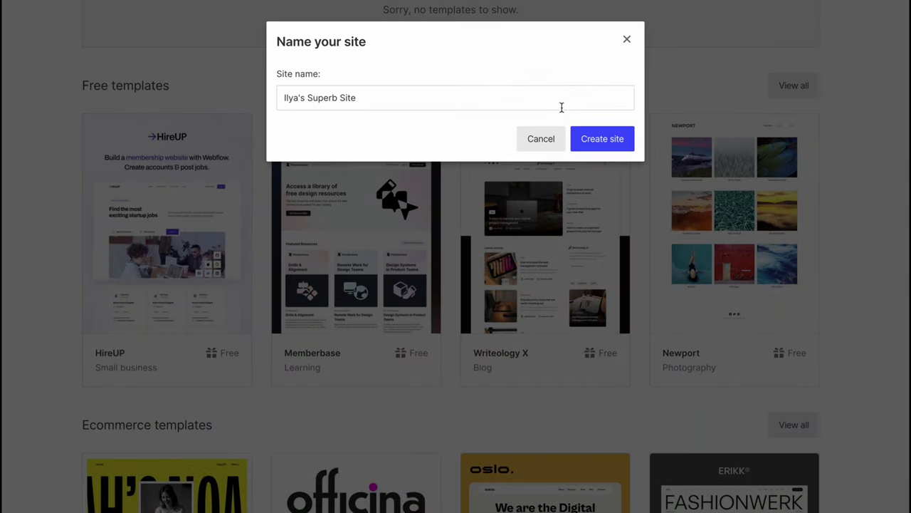
pyautogui.moveTo(562, 107); pyautogui.dragTo(161, 99)
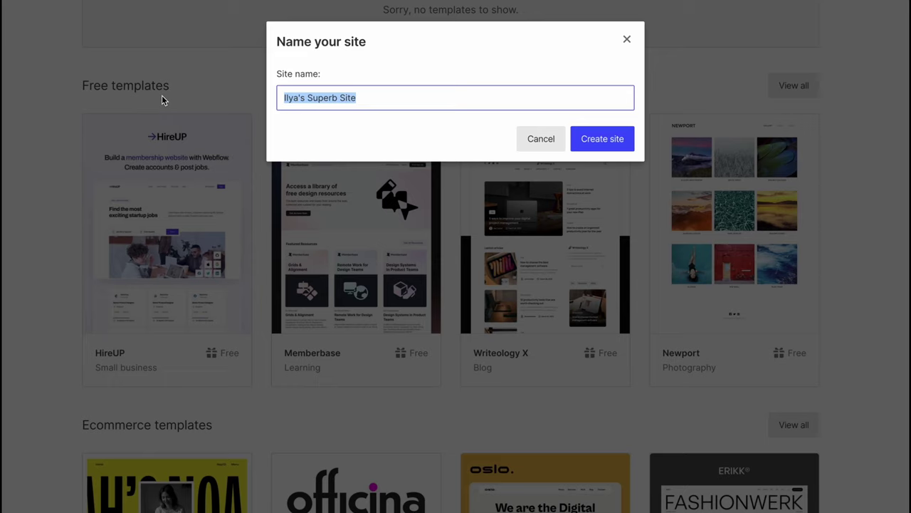
pyautogui.write('Blog')
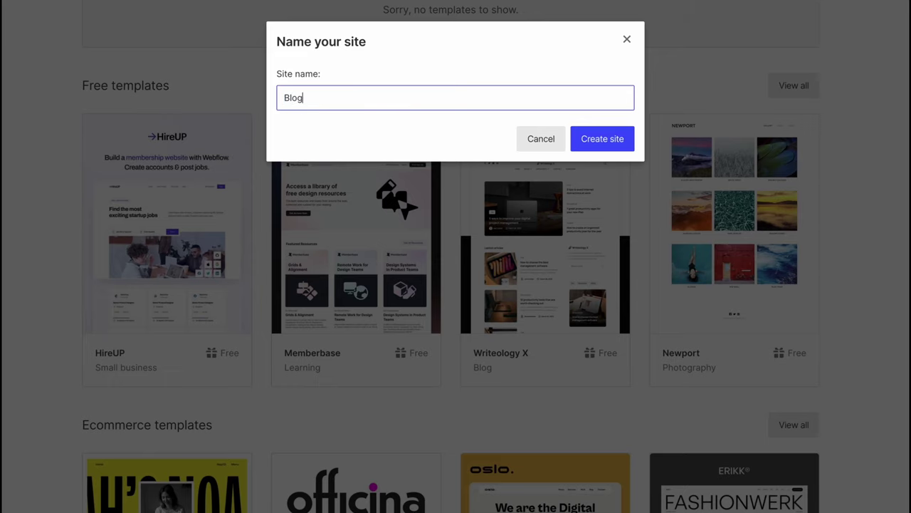
pyautogui.click(610, 141)
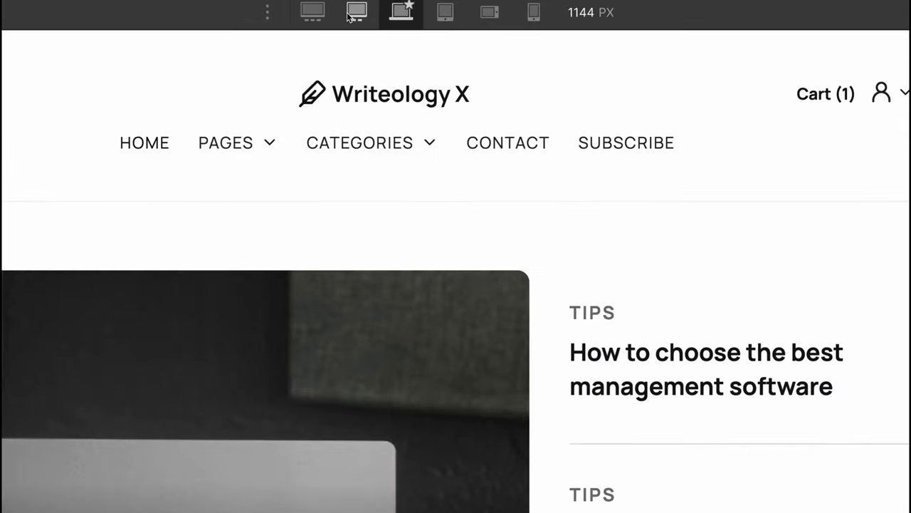
# - Check the blog's home page at the 1440 px and 1920 px breakpoints
pyautogui.click(376, 12)
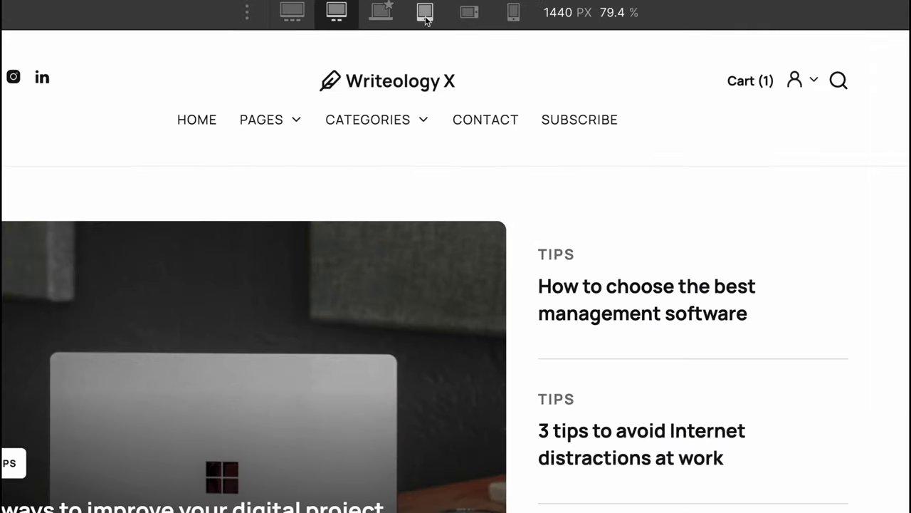
pyautogui.scroll(-2, 421, 55)
pyautogui.click(293, 12)
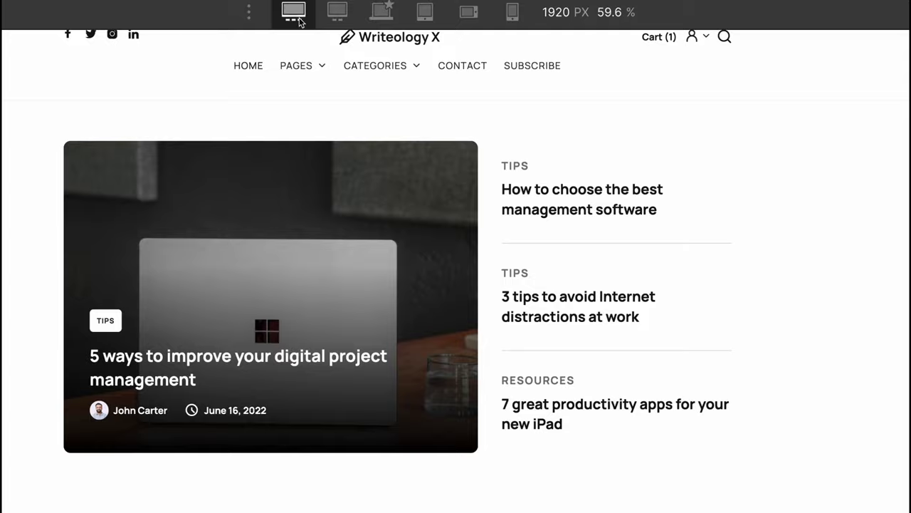
# - Check the home page at the tablet, 568 px and 320 px mobile breakpoints, and return to the 1440 px breakpoint
pyautogui.click(427, 15)
pyautogui.click(490, 14)
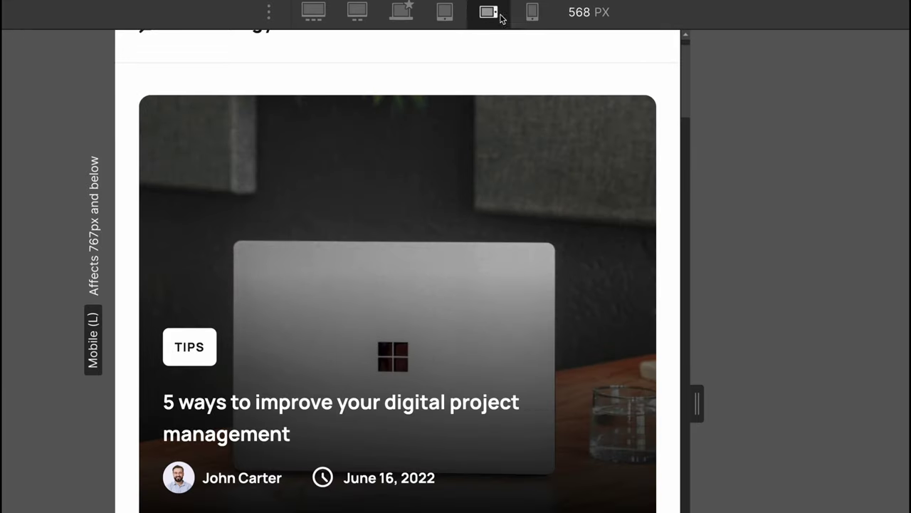
pyautogui.click(530, 16)
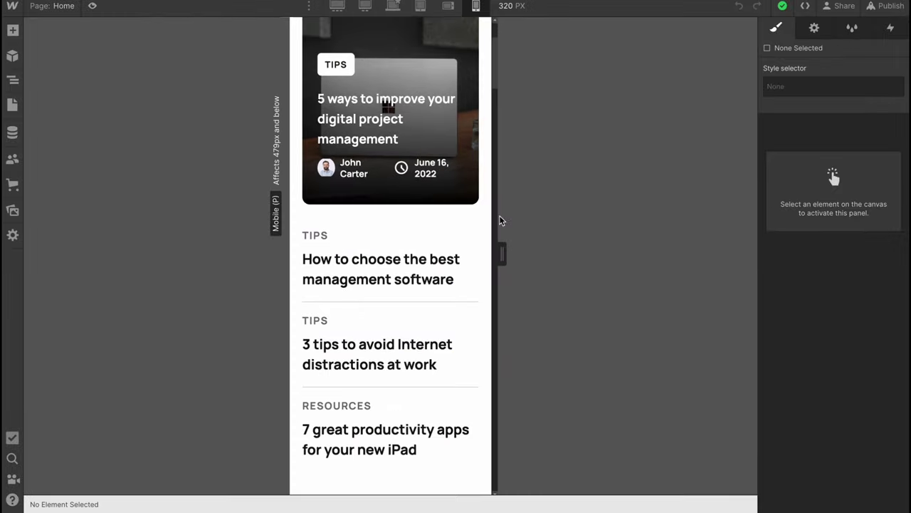
pyautogui.scroll(2, 438, 240)
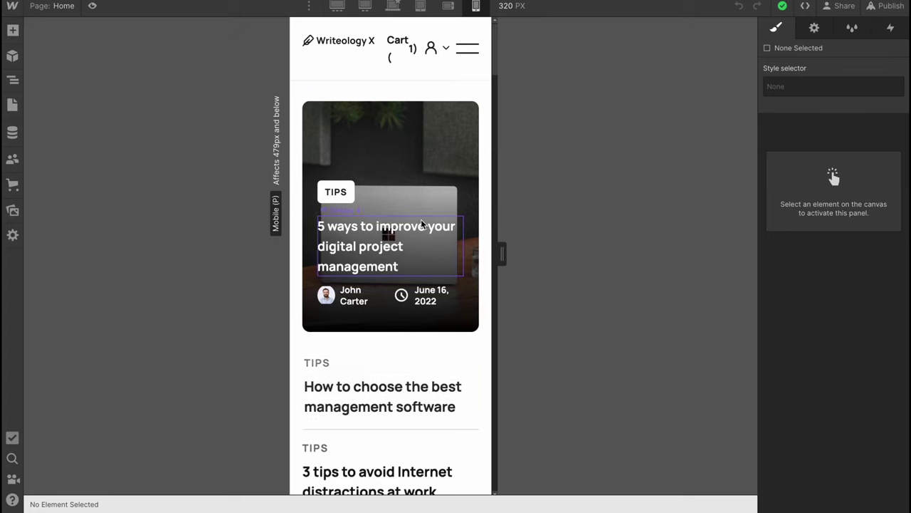
pyautogui.scroll(-4, 373, 322)
pyautogui.scroll(-1, 376, 322)
pyautogui.scroll(-10, 376, 315)
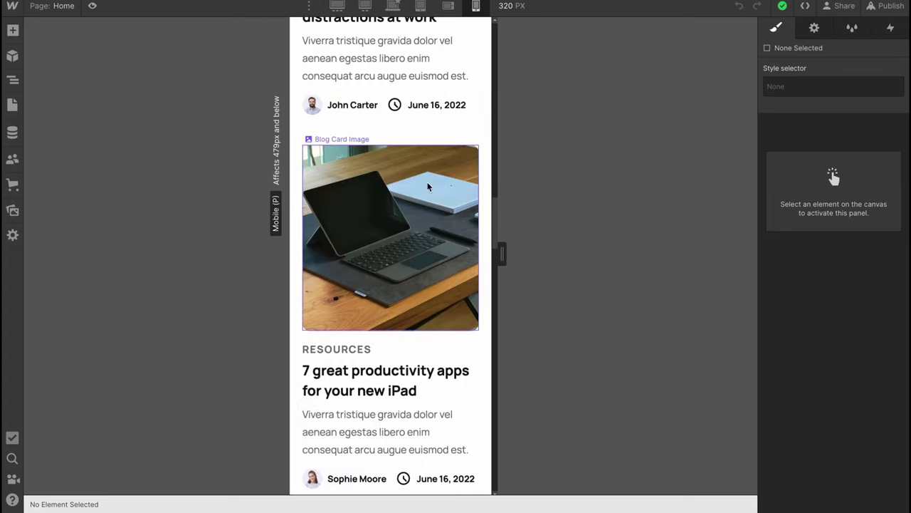
pyautogui.click(367, 7)
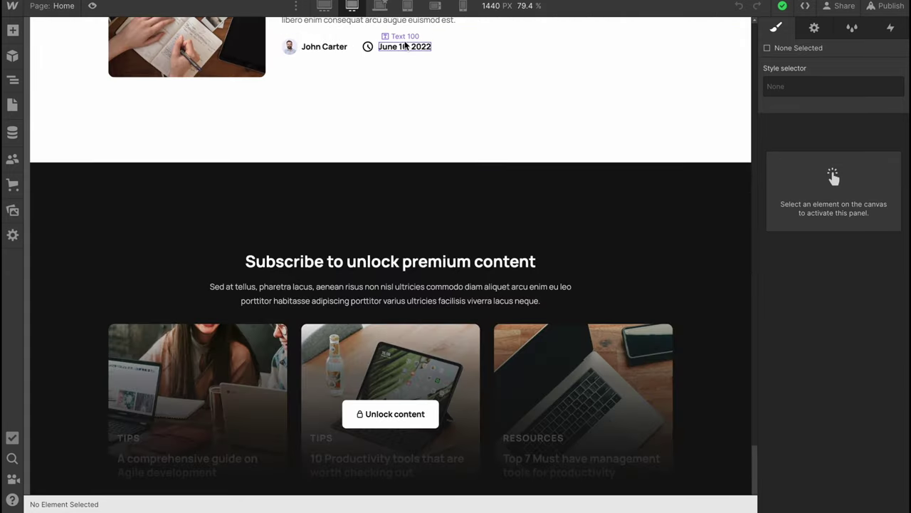
pyautogui.scroll(15, 470, 180)
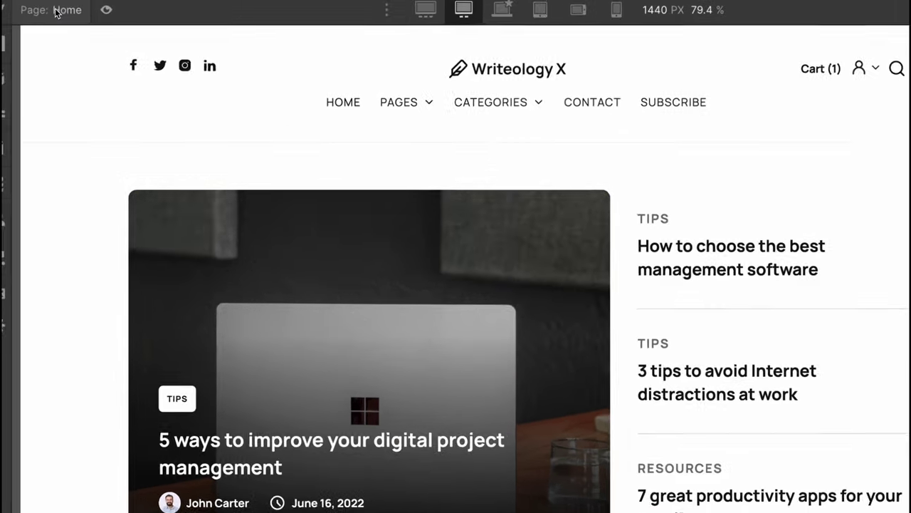
# - Open the site's Contact page to view its form and go back to the Home page
pyautogui.click(56, 10)
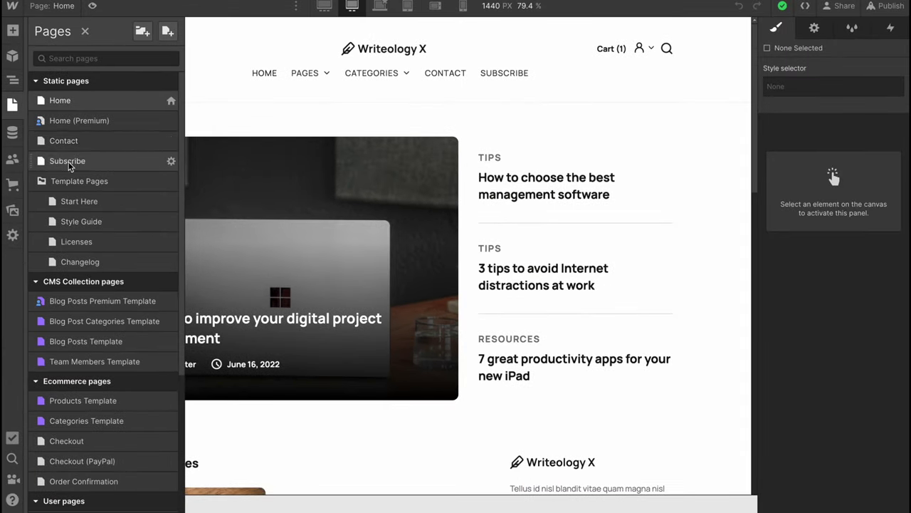
pyautogui.click(69, 143)
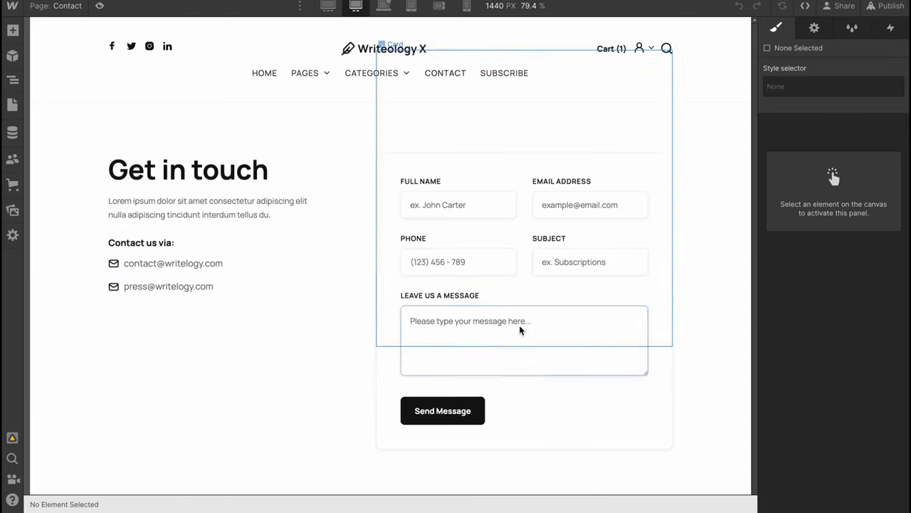
pyautogui.click(390, 75)
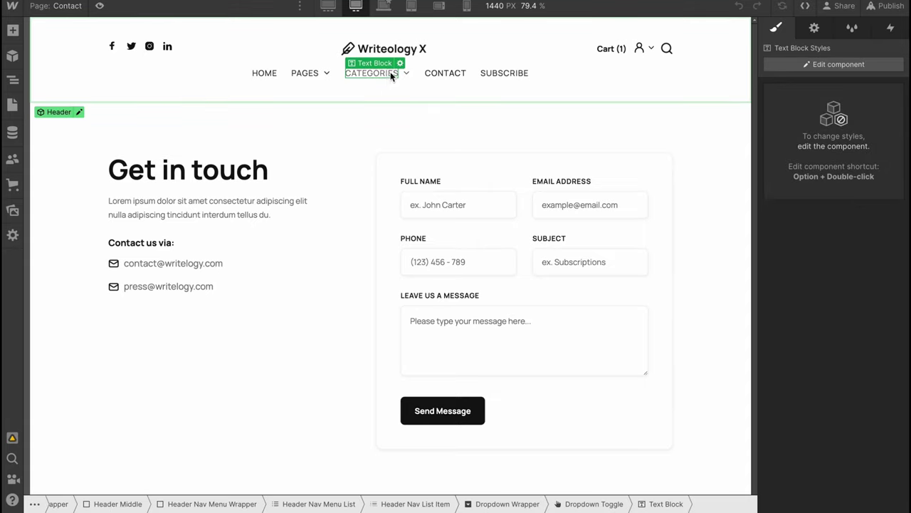
pyautogui.click(77, 7)
pyautogui.click(61, 103)
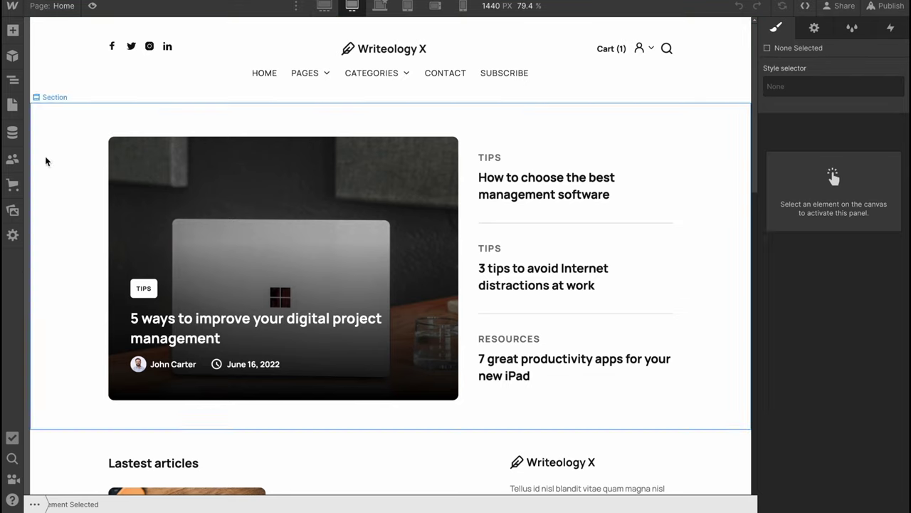
# - Browse the elements that can be added to the page, from Layout through Forms to Advanced
pyautogui.click(11, 30)
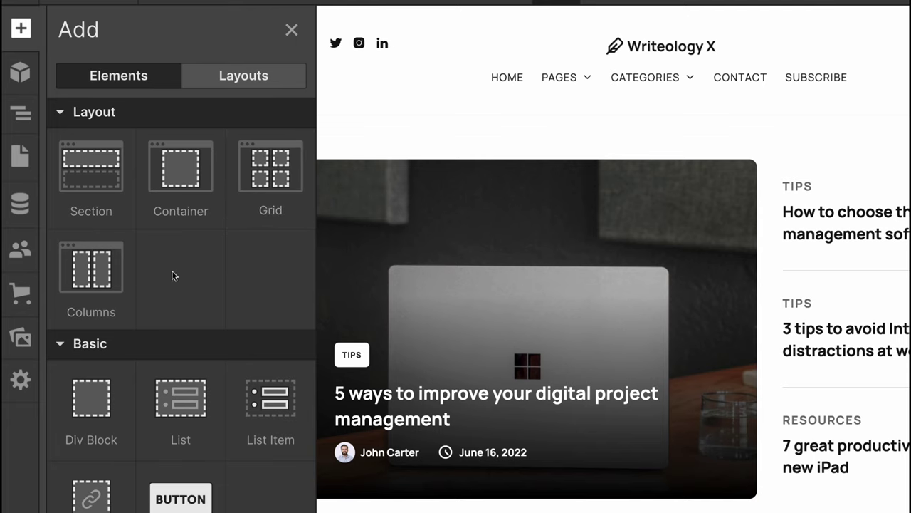
pyautogui.scroll(-1, 140, 292)
pyautogui.scroll(-3, 142, 296)
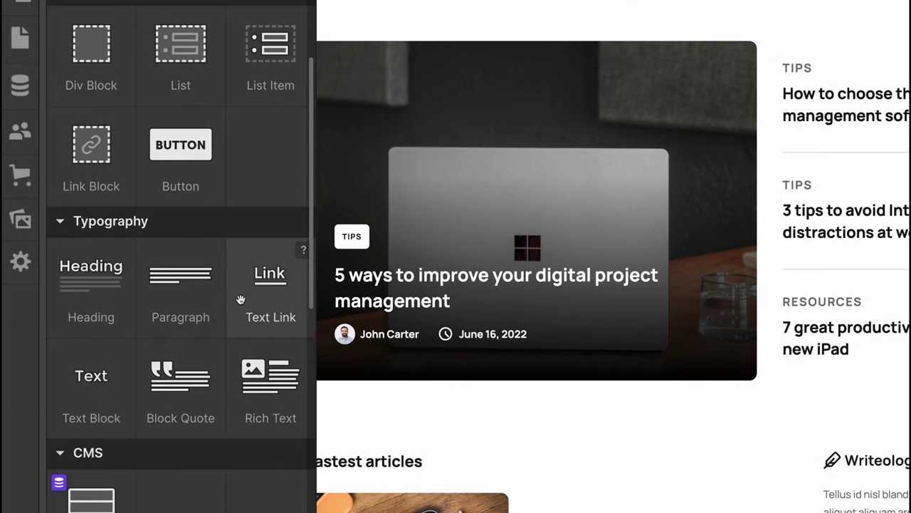
pyautogui.scroll(-8, 164, 371)
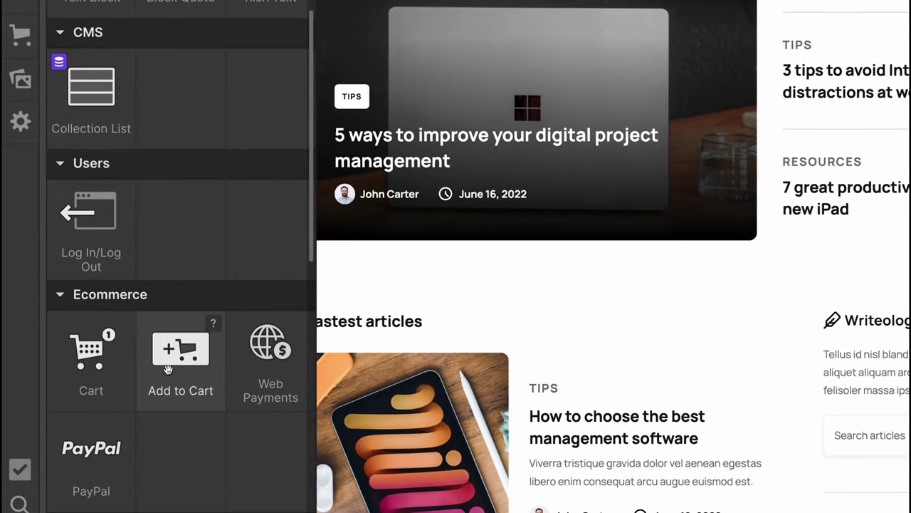
pyautogui.scroll(-1, 138, 341)
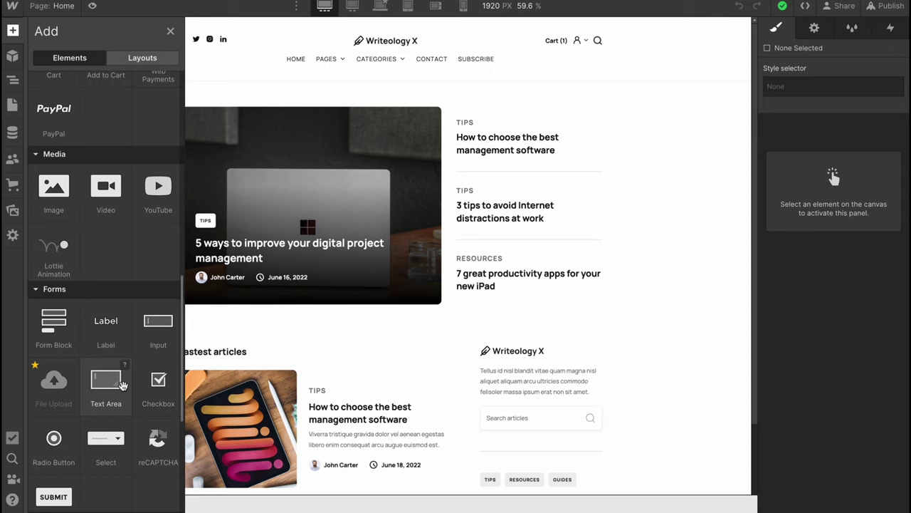
pyautogui.scroll(-5, 122, 385)
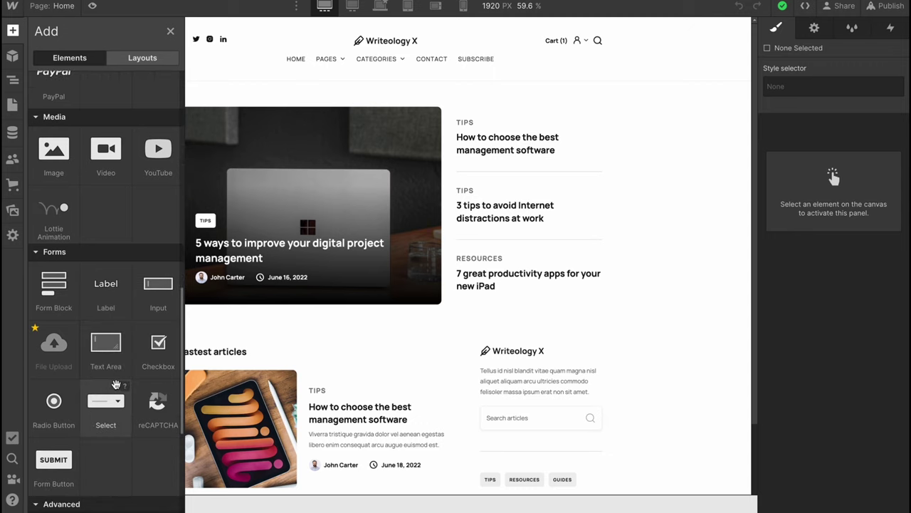
pyautogui.scroll(-1, 79, 388)
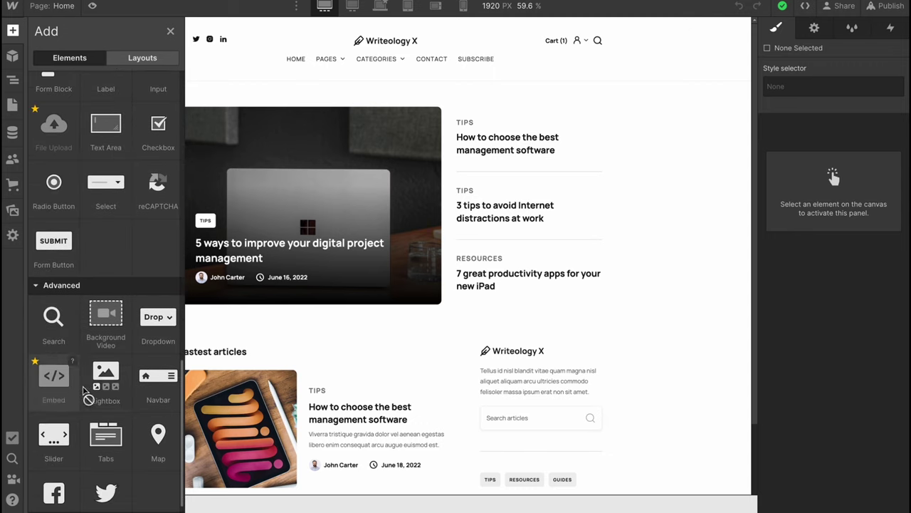
pyautogui.scroll(-1, 122, 391)
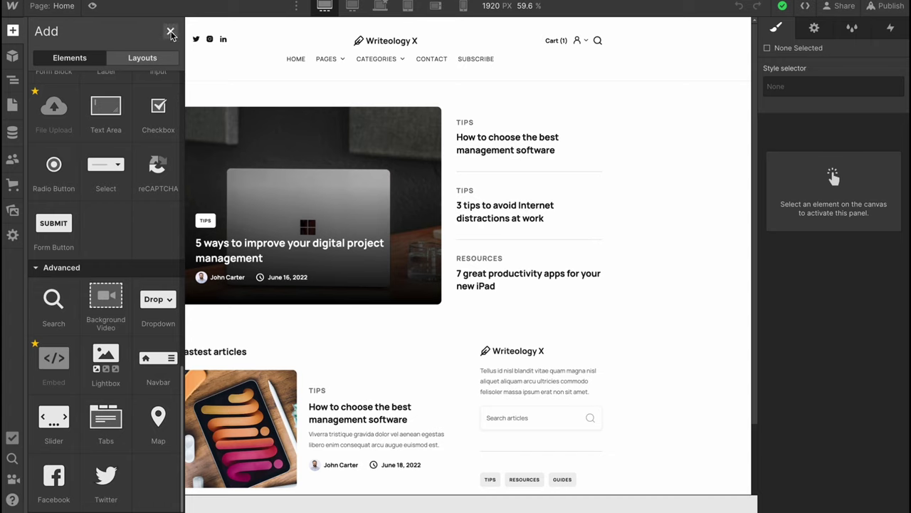
pyautogui.click(171, 32)
# - Review the site's components and examine the page's element tree, expanding Page Wrapper, Header, Search Modal and Container Default
pyautogui.click(12, 57)
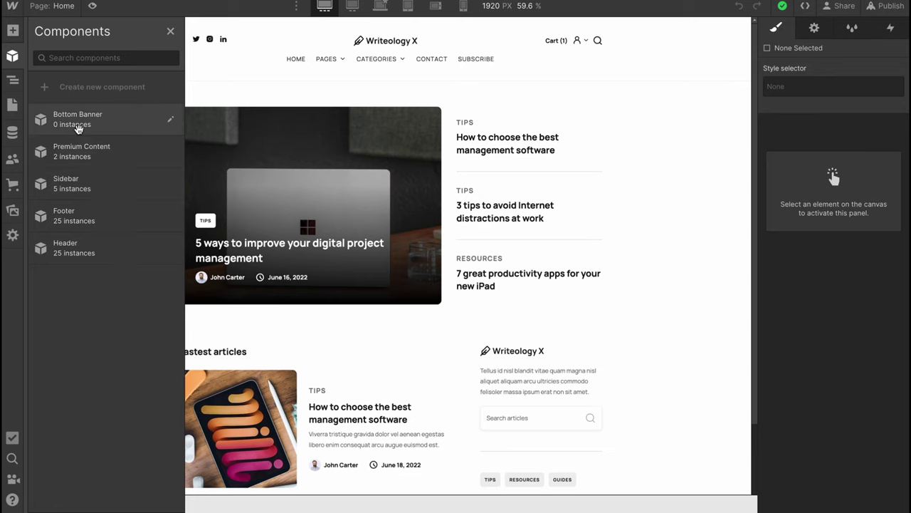
pyautogui.click(171, 30)
pyautogui.click(12, 79)
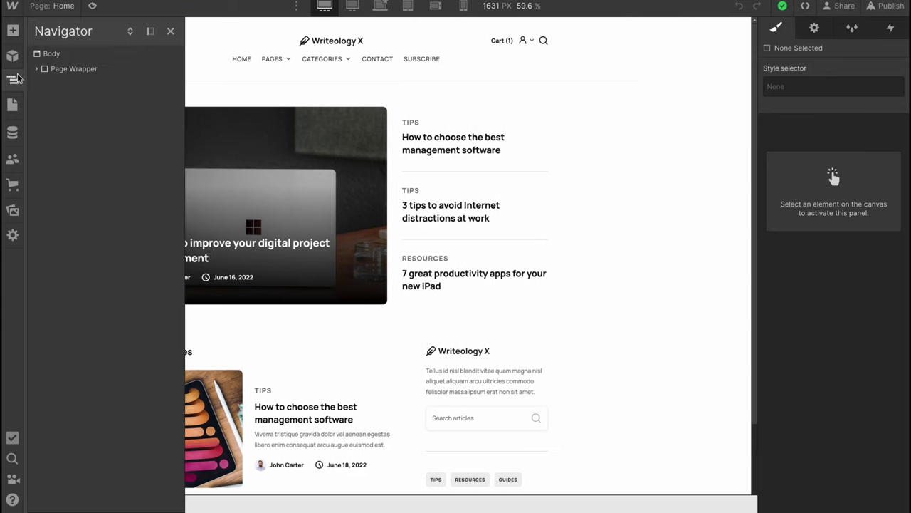
pyautogui.click(36, 69)
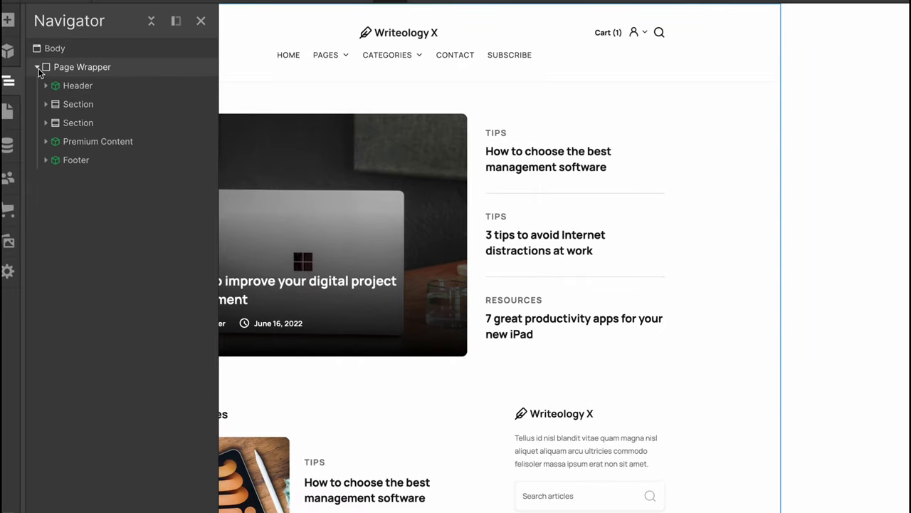
pyautogui.click(45, 86)
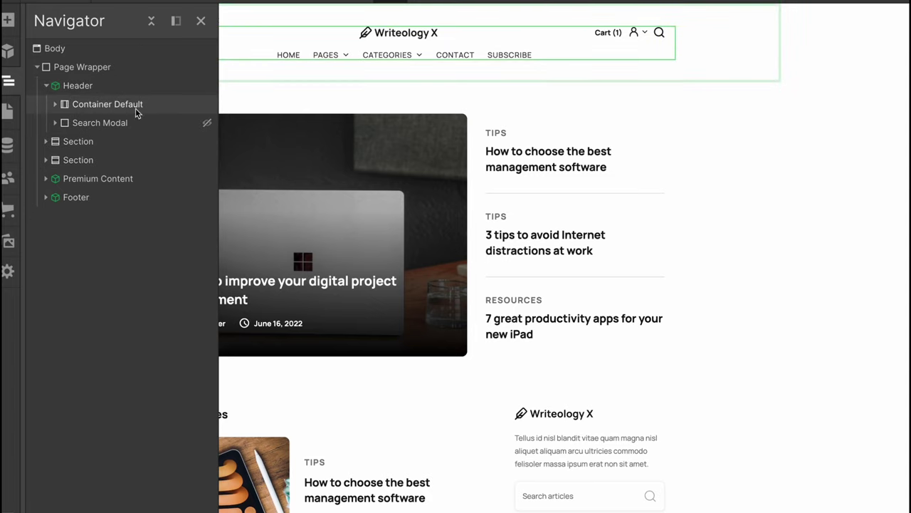
pyautogui.click(55, 123)
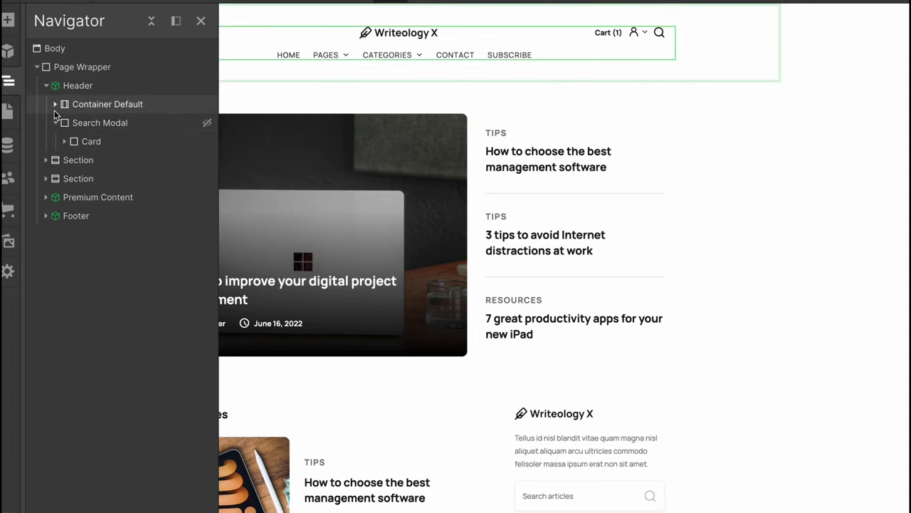
pyautogui.click(56, 105)
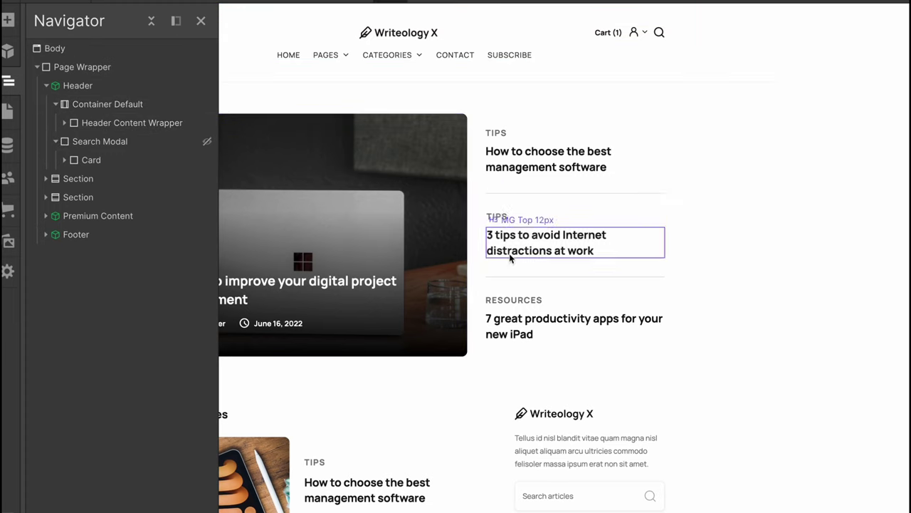
pyautogui.scroll(-1, 491, 256)
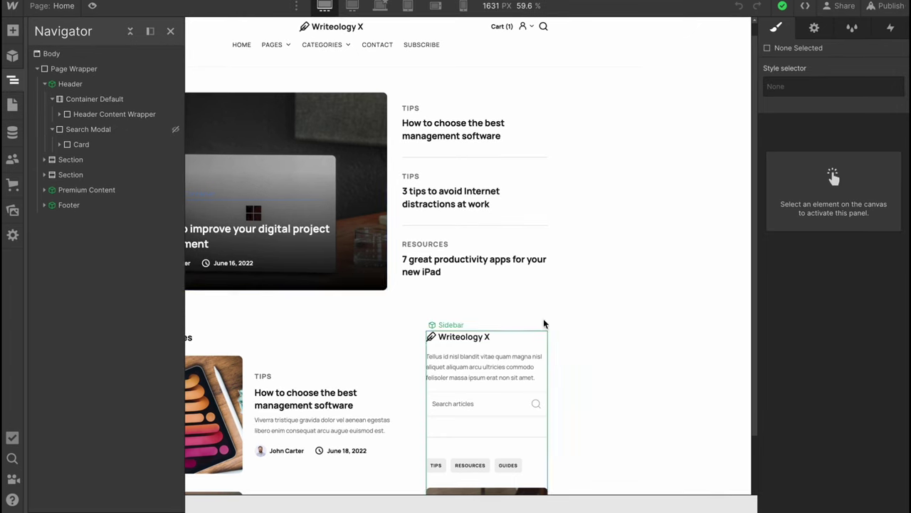
pyautogui.click(171, 32)
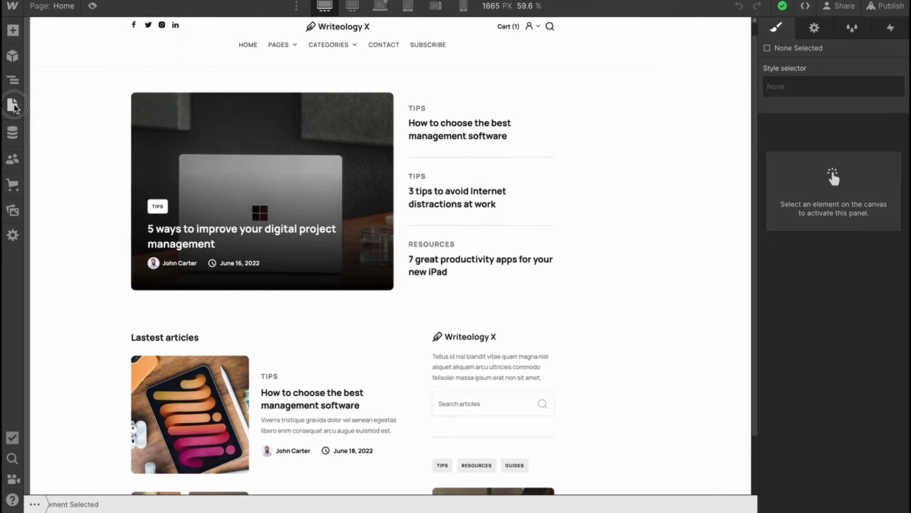
# - Look over the site's list of pages and its CMS collections
pyautogui.click(13, 104)
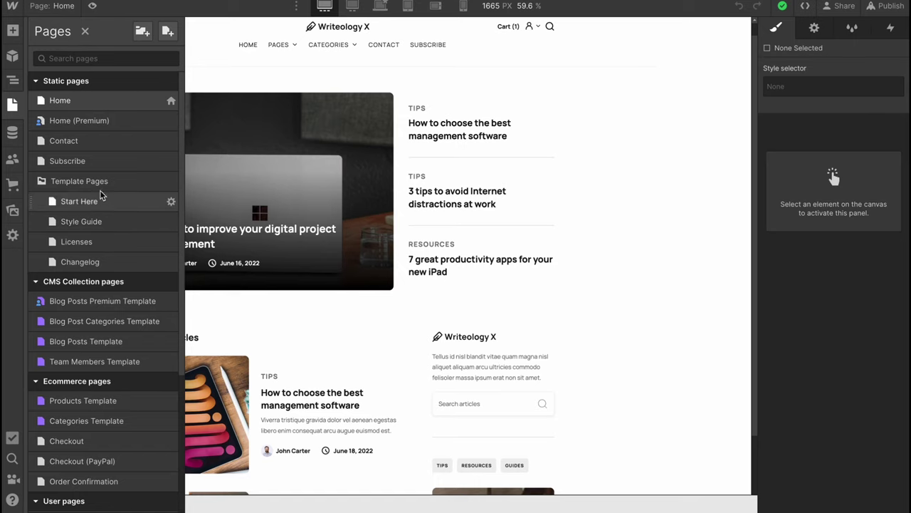
pyautogui.click(85, 31)
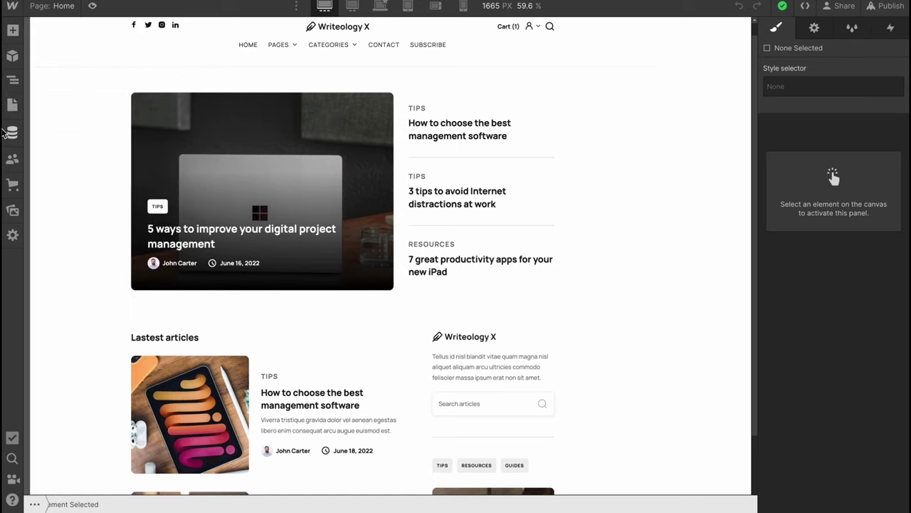
pyautogui.click(12, 132)
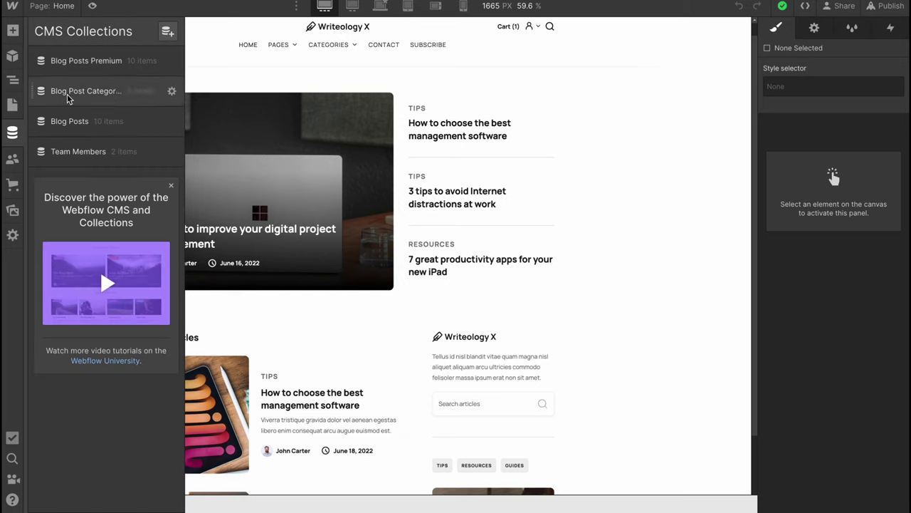
# - Look over the site's user account options and its ecommerce options
pyautogui.click(13, 161)
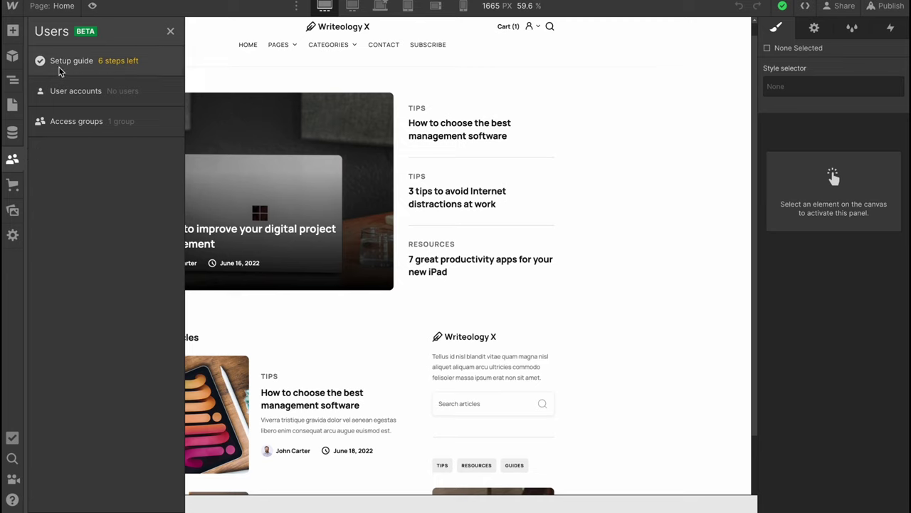
pyautogui.click(170, 33)
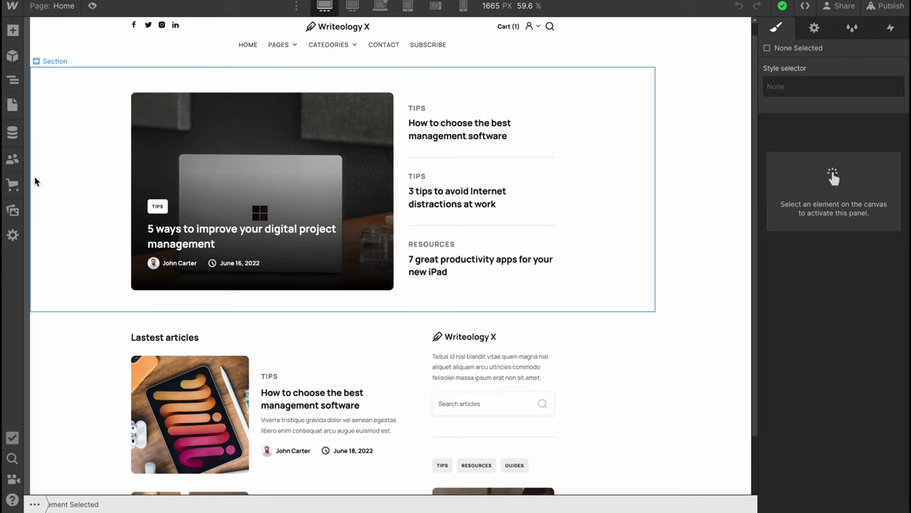
pyautogui.click(12, 184)
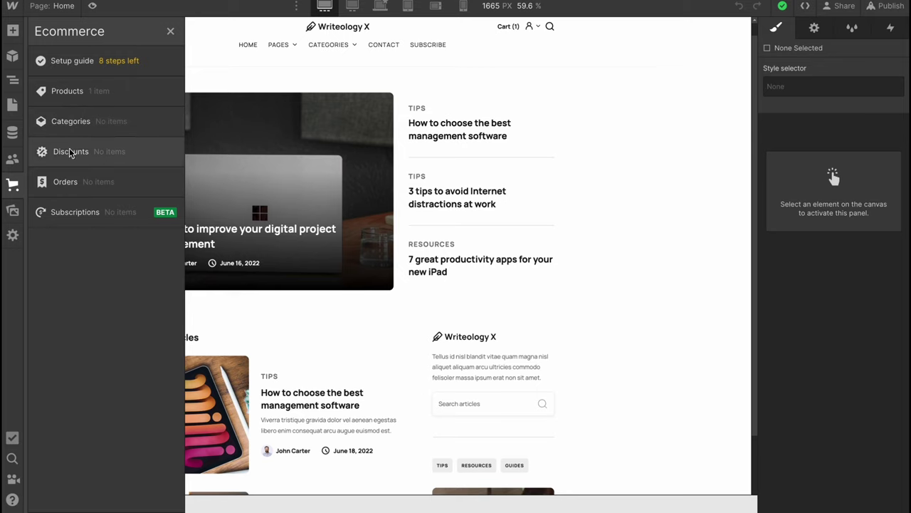
pyautogui.click(172, 32)
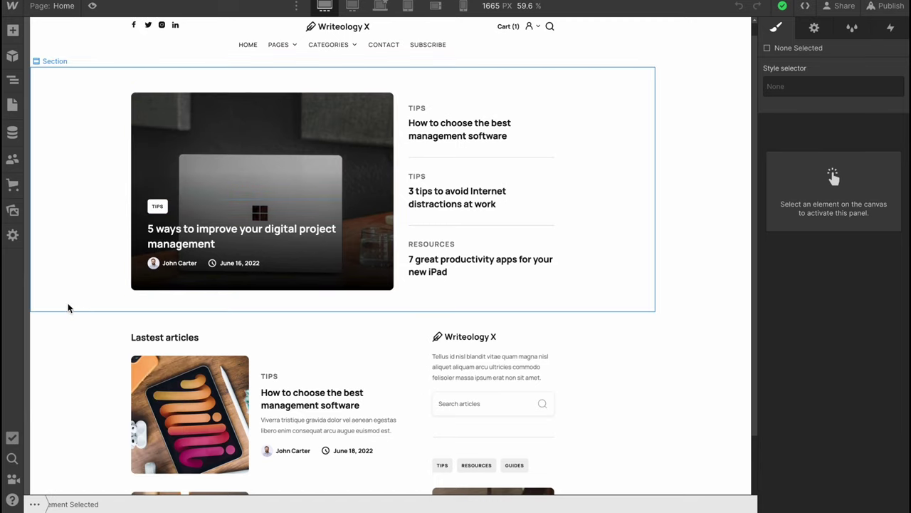
# - Browse through all the image and icon assets stored in the site
pyautogui.click(13, 210)
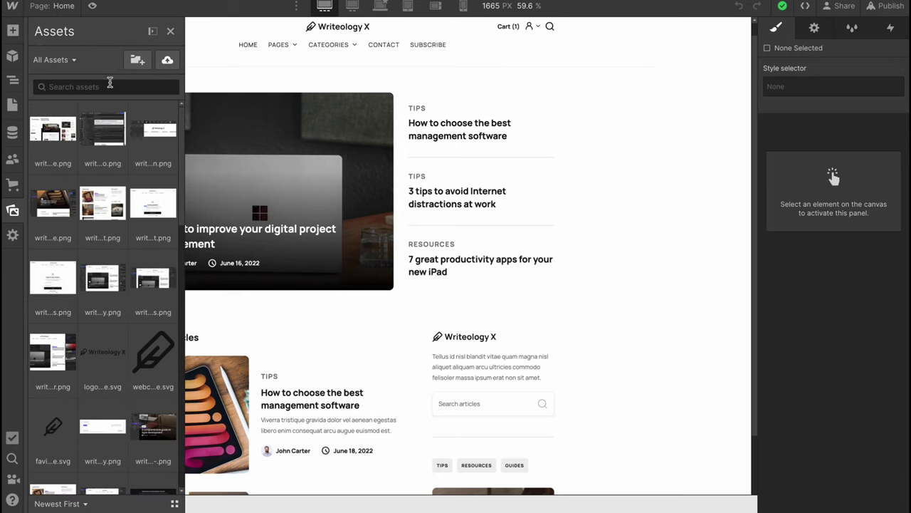
pyautogui.scroll(-5, 106, 280)
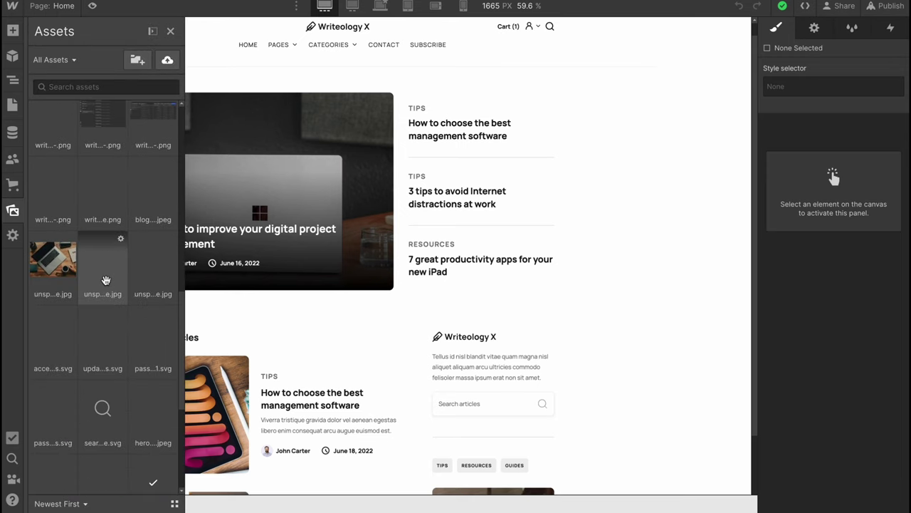
pyautogui.scroll(-4, 105, 280)
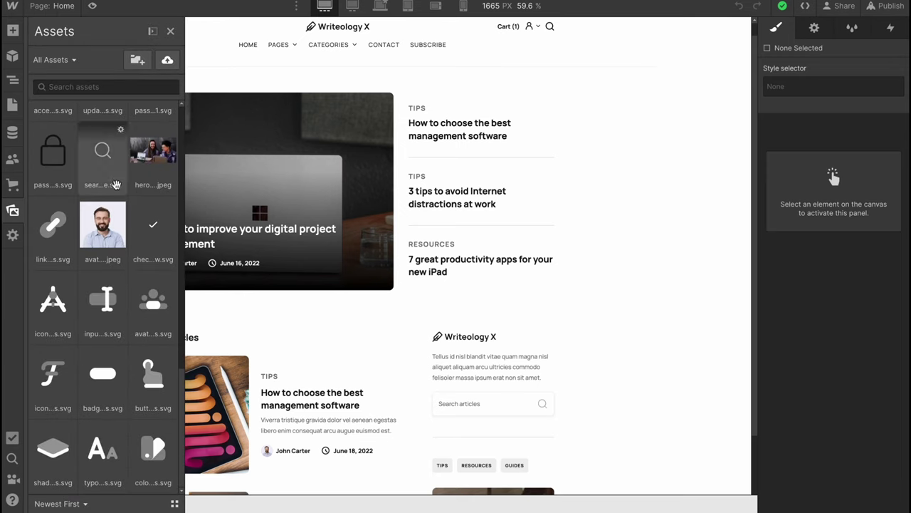
# - Look at the options for creating a new asset folder, leaving without creating one
pyautogui.scroll(10, 105, 235)
pyautogui.click(141, 63)
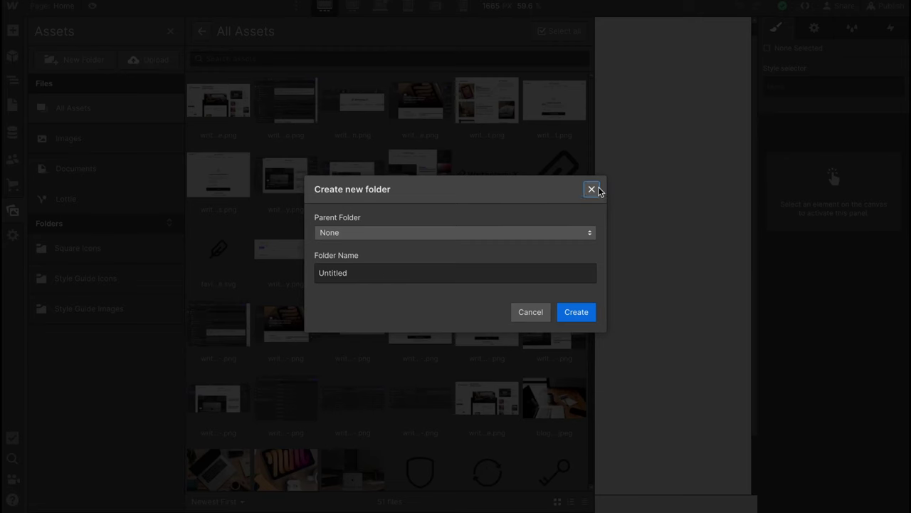
pyautogui.click(591, 189)
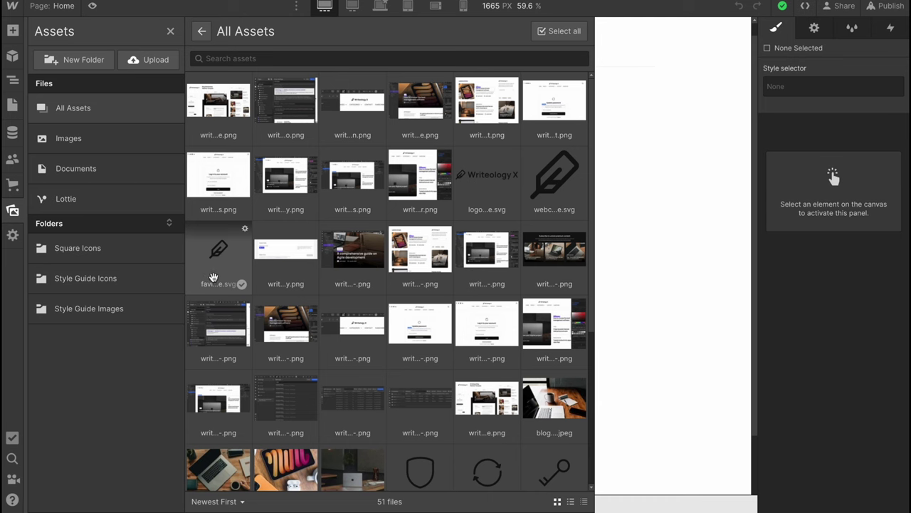
# - Close the assets and look through the Home page from the hero section down through the article lists
pyautogui.click(658, 184)
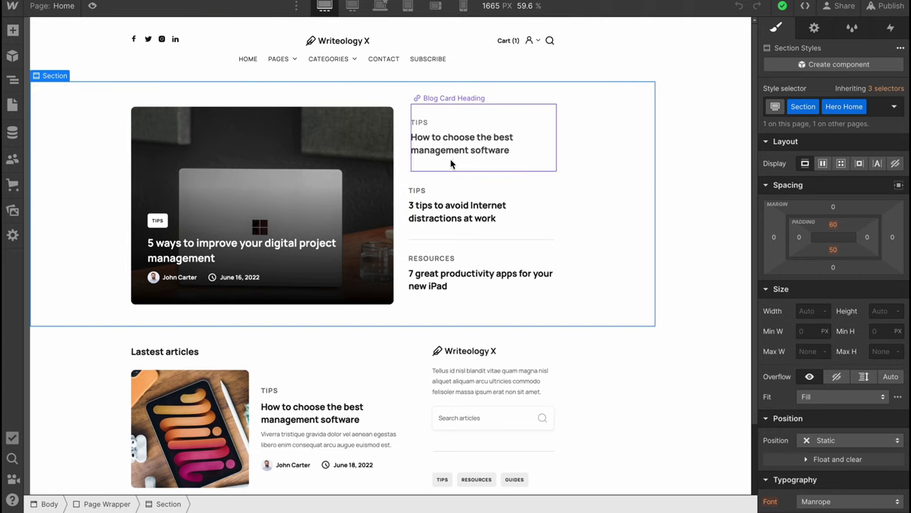
pyautogui.scroll(-10, 361, 195)
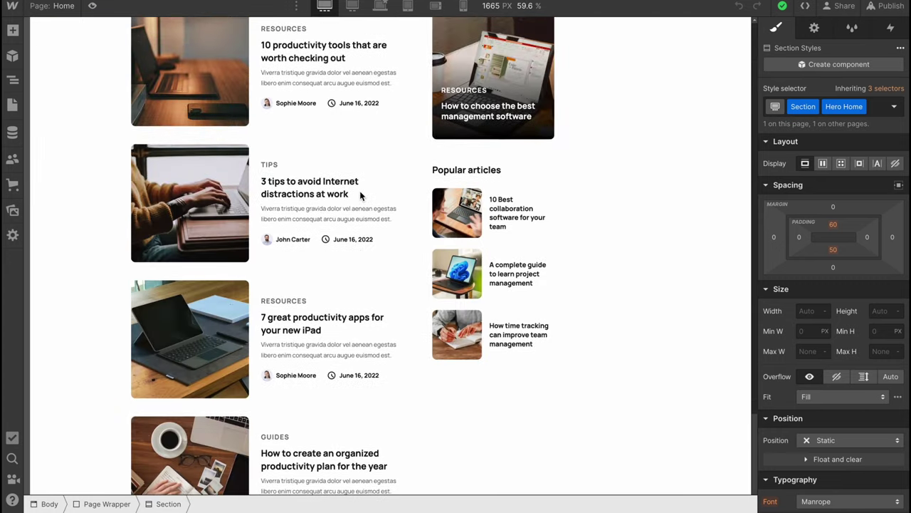
pyautogui.scroll(-8, 361, 196)
pyautogui.scroll(15, 361, 195)
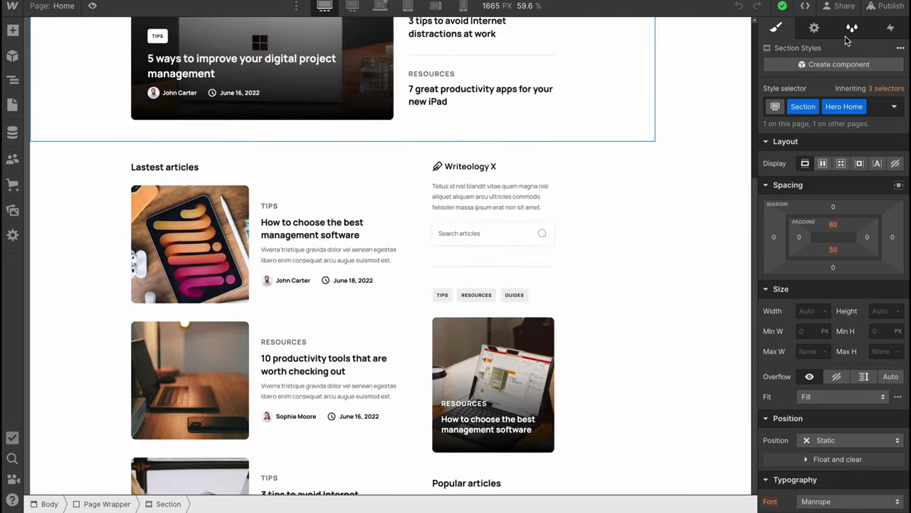
pyautogui.scroll(4, 655, 185)
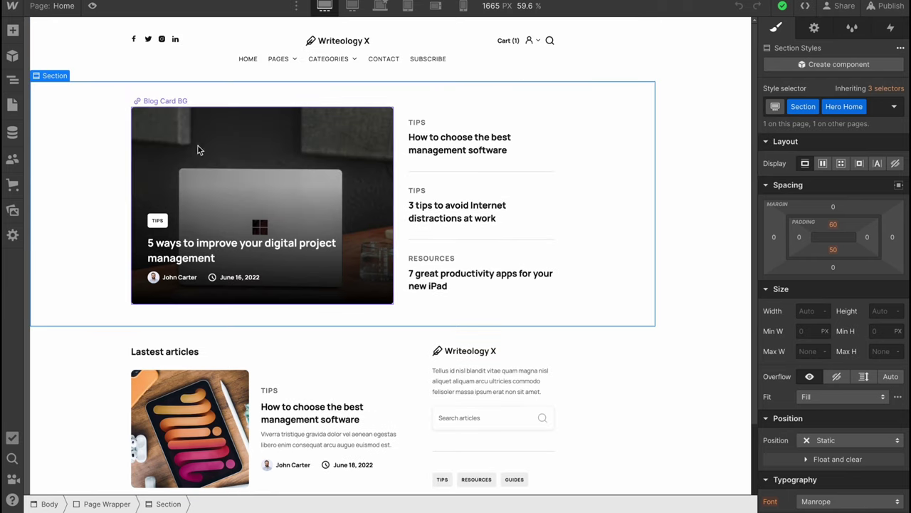
# - Set the top margin of the hero heading "How to choose the best management software" to 123 px
pyautogui.click(460, 150)
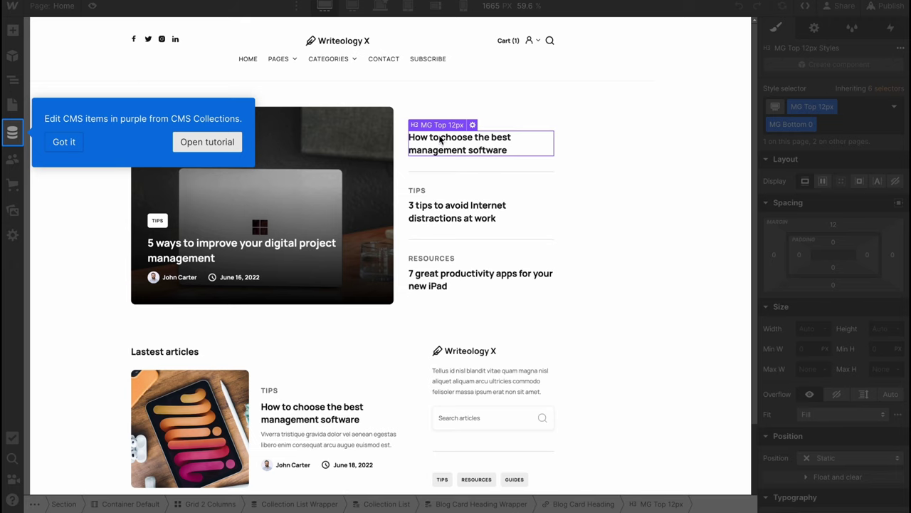
pyautogui.click(64, 142)
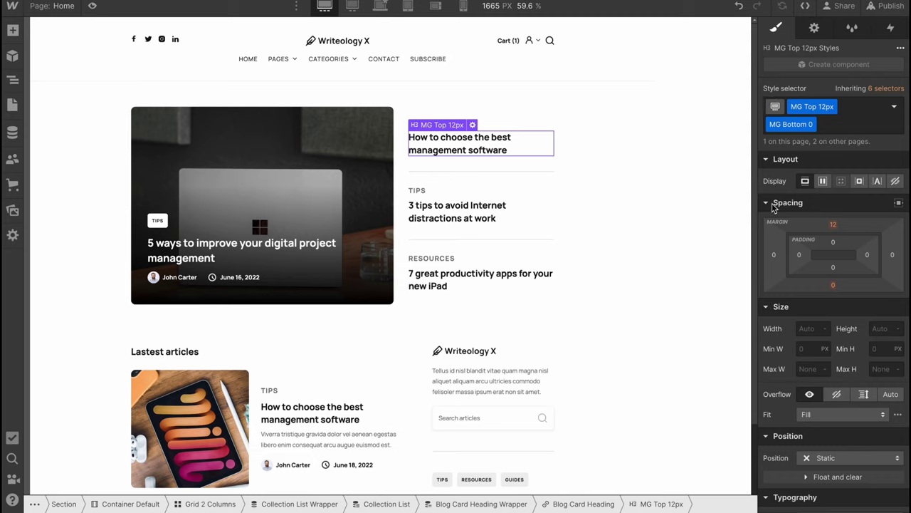
pyautogui.click(833, 225)
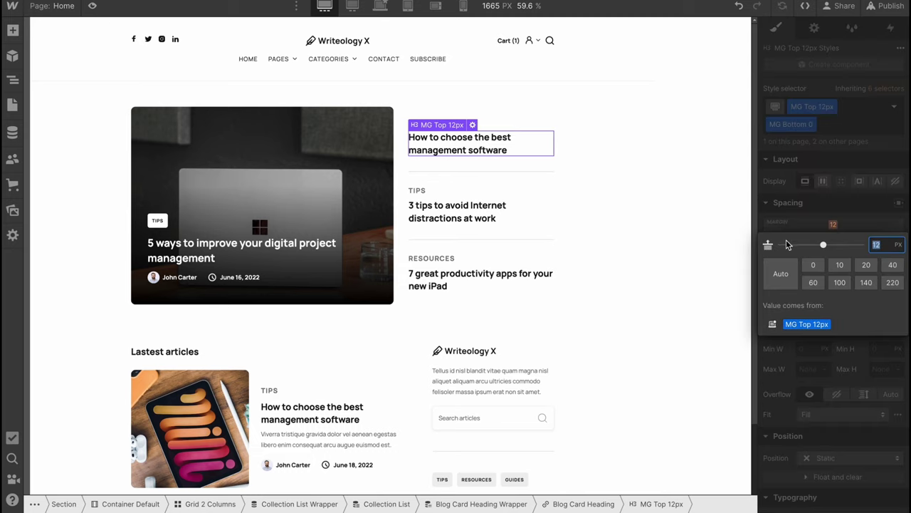
pyautogui.write('123')
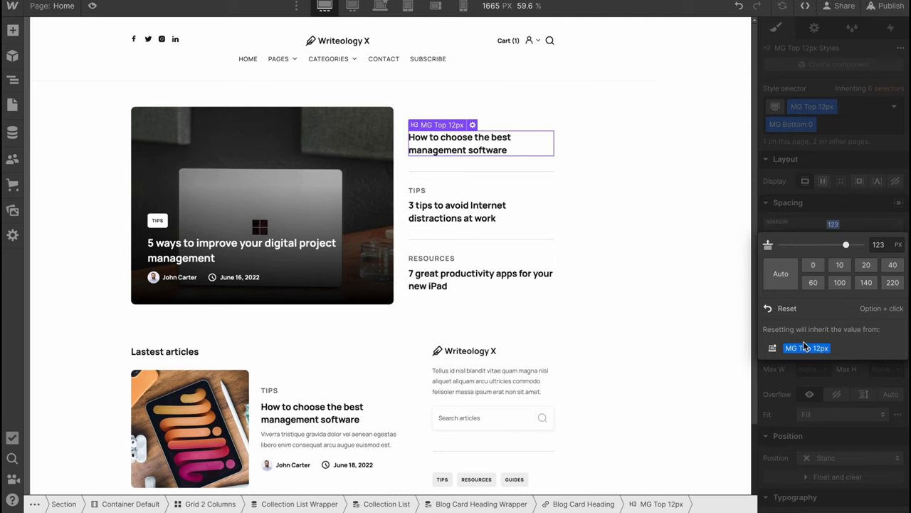
pyautogui.press('Escape')
# - Review the heading's remaining style properties, its element settings and the site's list of style classes
pyautogui.scroll(-2, 808, 344)
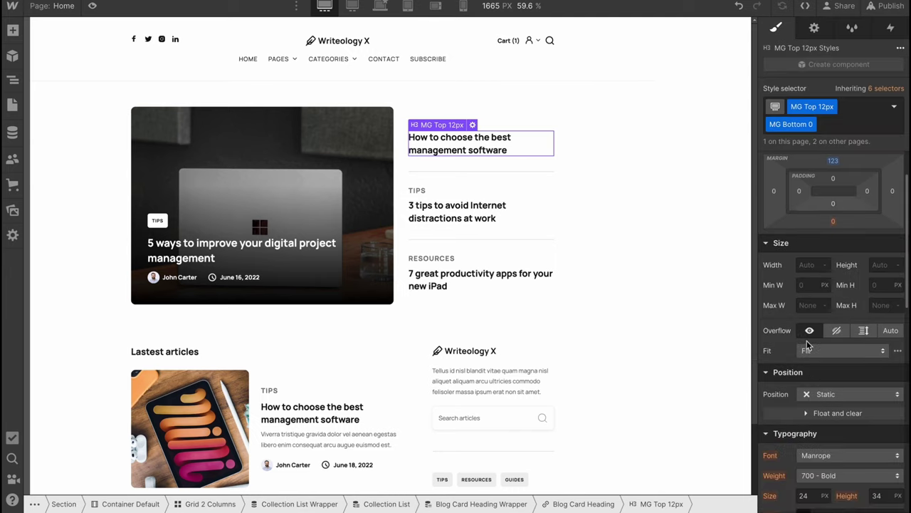
pyautogui.scroll(-3, 808, 344)
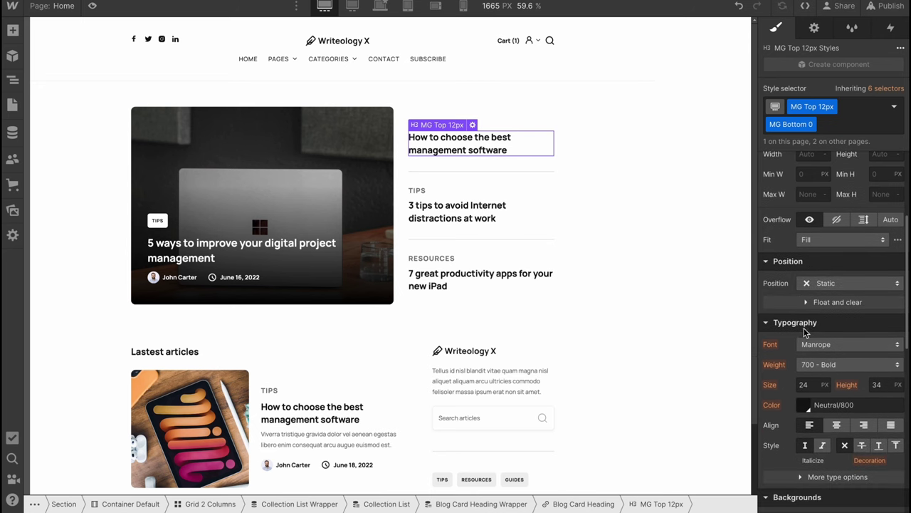
pyautogui.scroll(1, 804, 333)
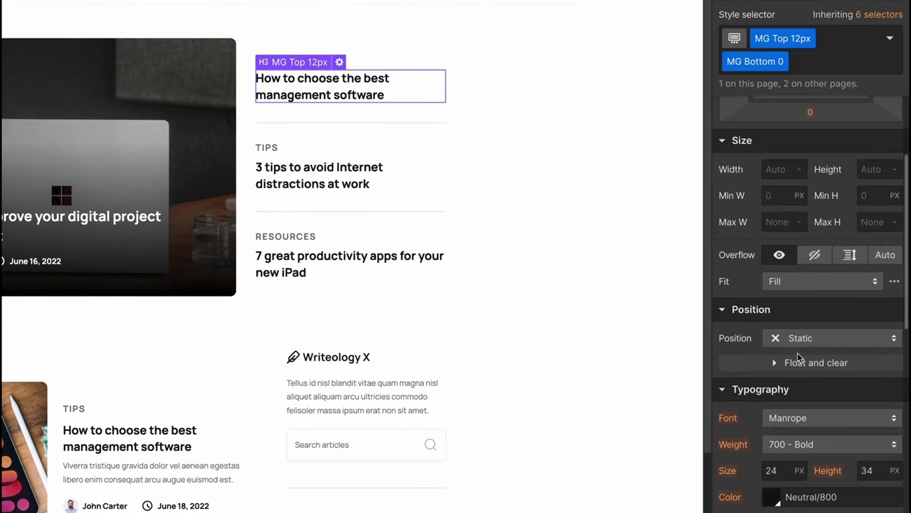
pyautogui.scroll(-10, 798, 353)
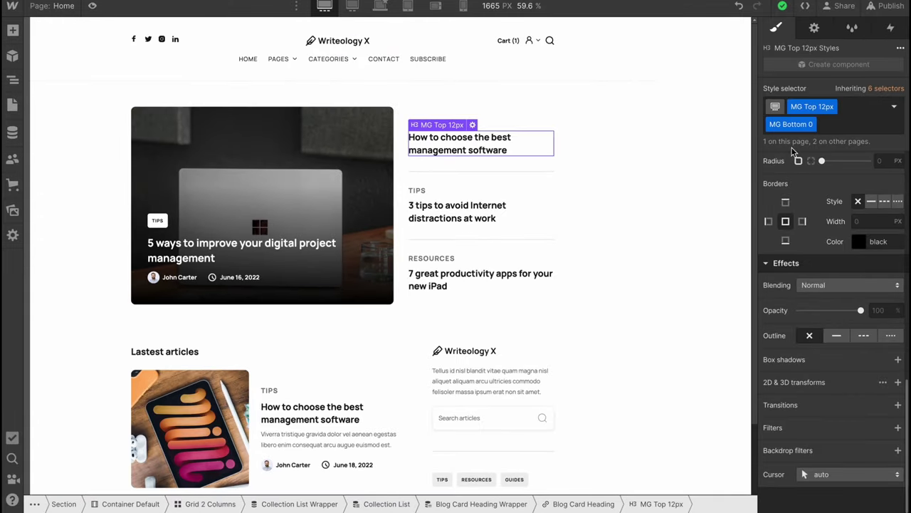
pyautogui.click(815, 30)
pyautogui.click(852, 30)
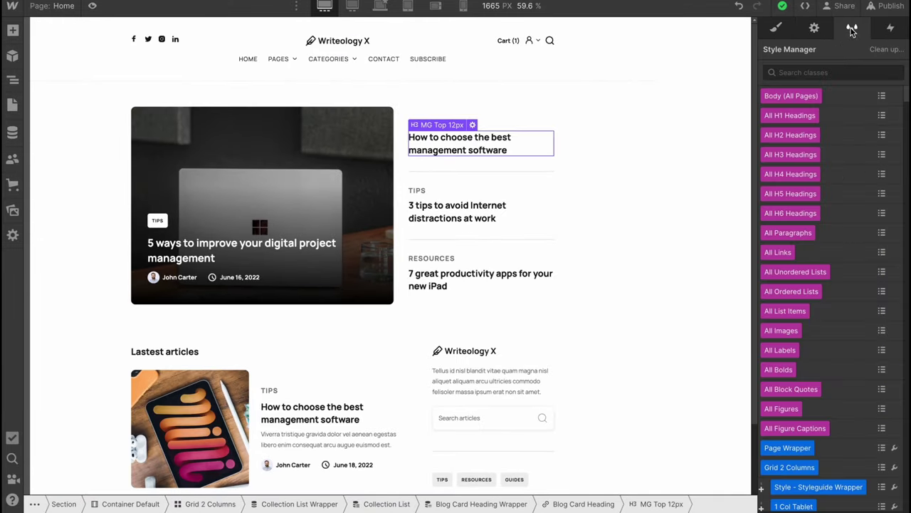
# - Select the large hero blog card, and inspect the image settings of the first latest-article thumbnail
pyautogui.click(235, 166)
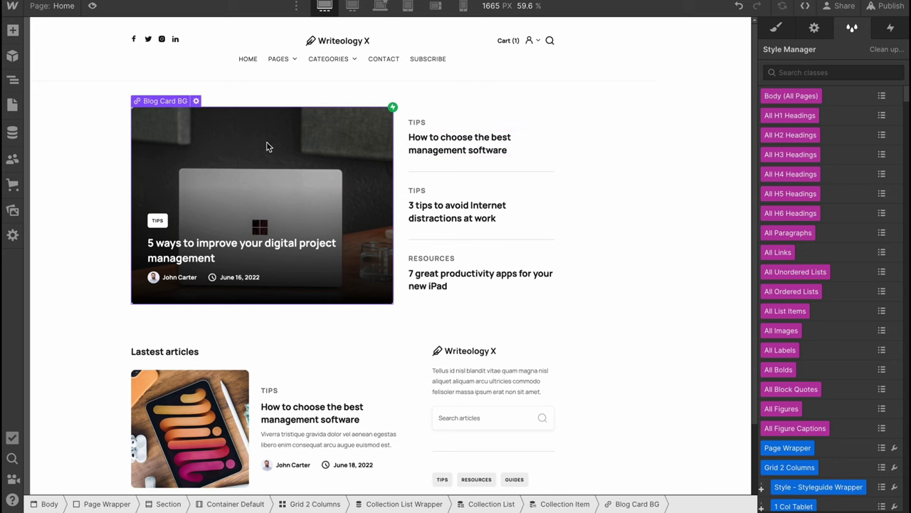
pyautogui.click(205, 411)
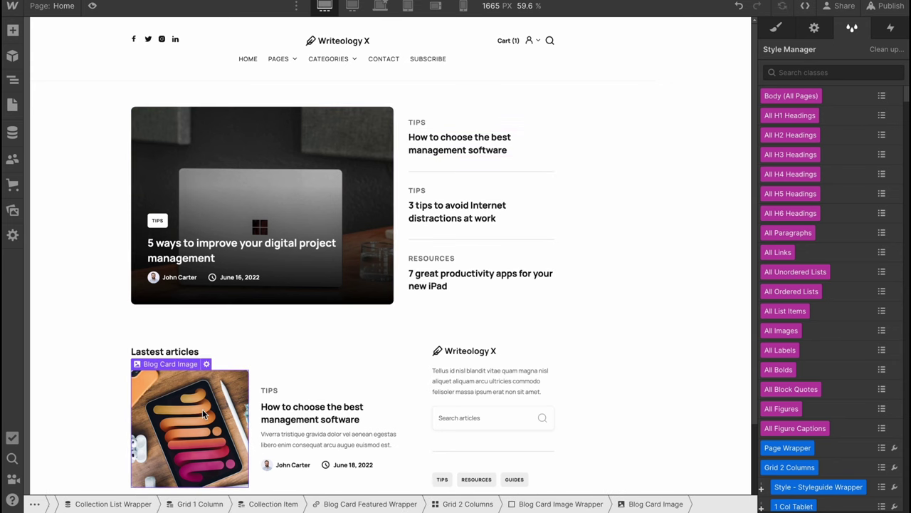
pyautogui.click(206, 365)
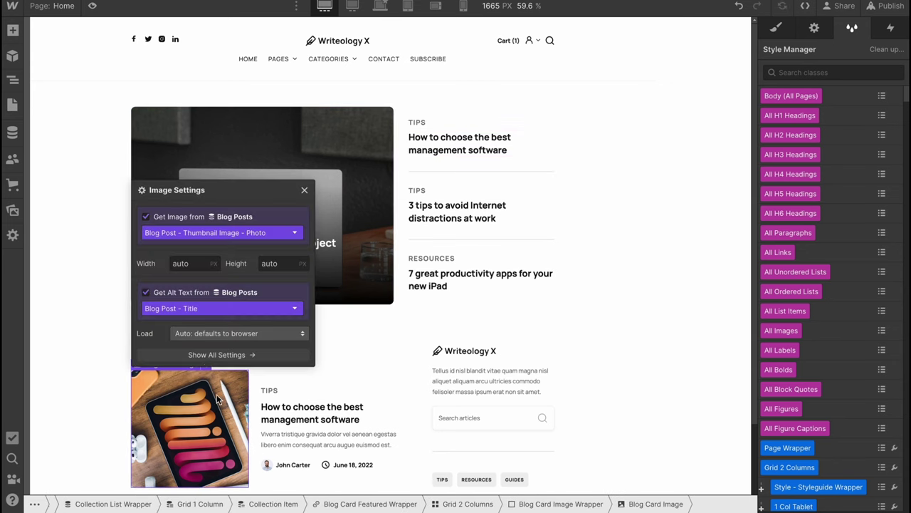
pyautogui.click(305, 191)
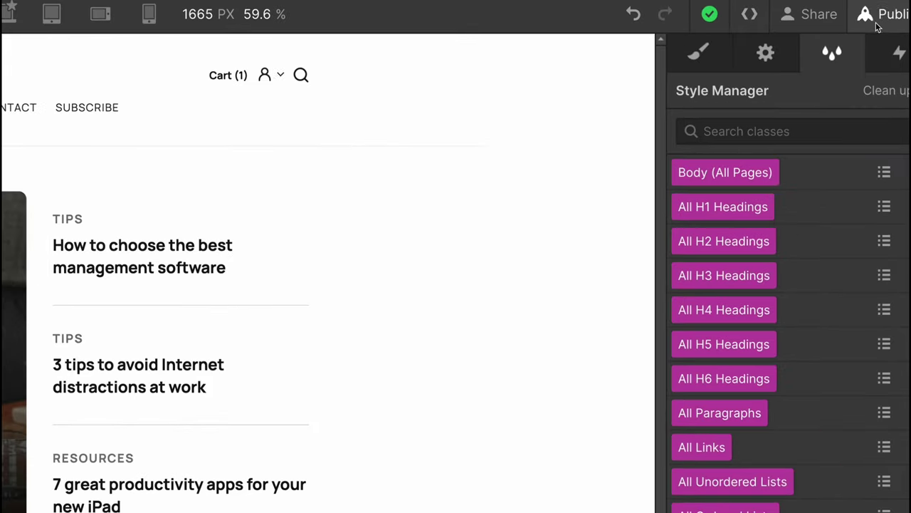
# - Publish the site to the blog-b42655.webflow.io domain
pyautogui.click(877, 26)
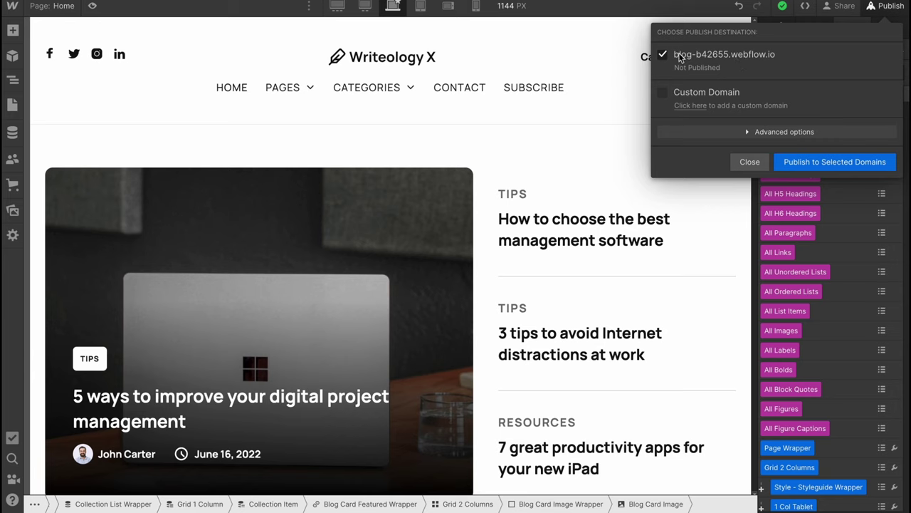
pyautogui.click(817, 164)
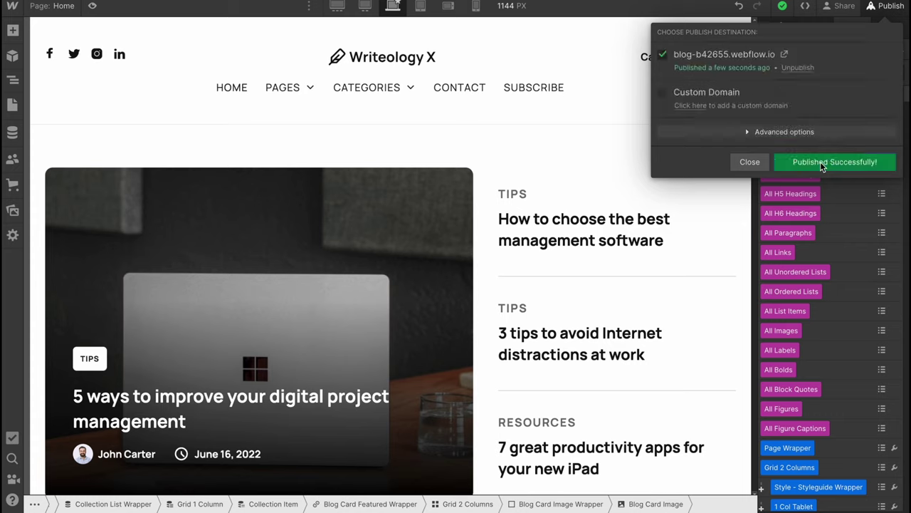
# - Return to the dashboard, open the published Blog site and review its home page down to the footer
pyautogui.click(9, 9)
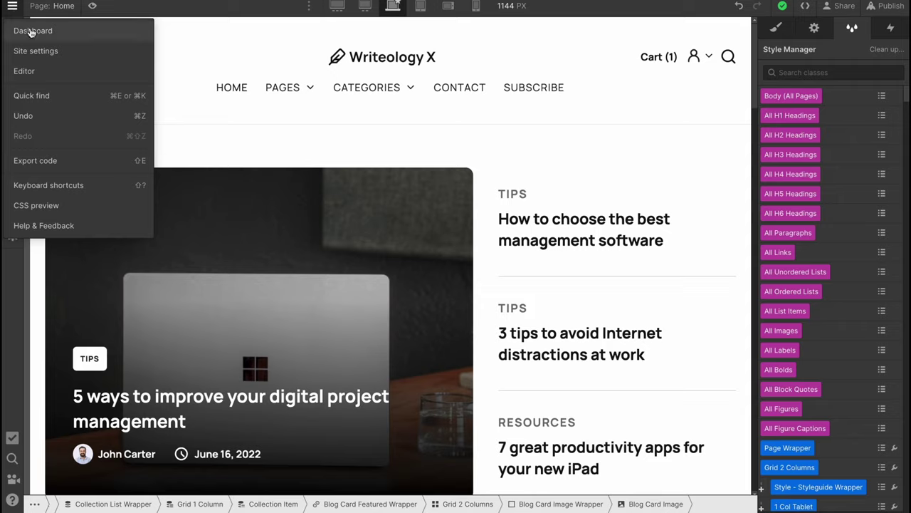
pyautogui.click(31, 30)
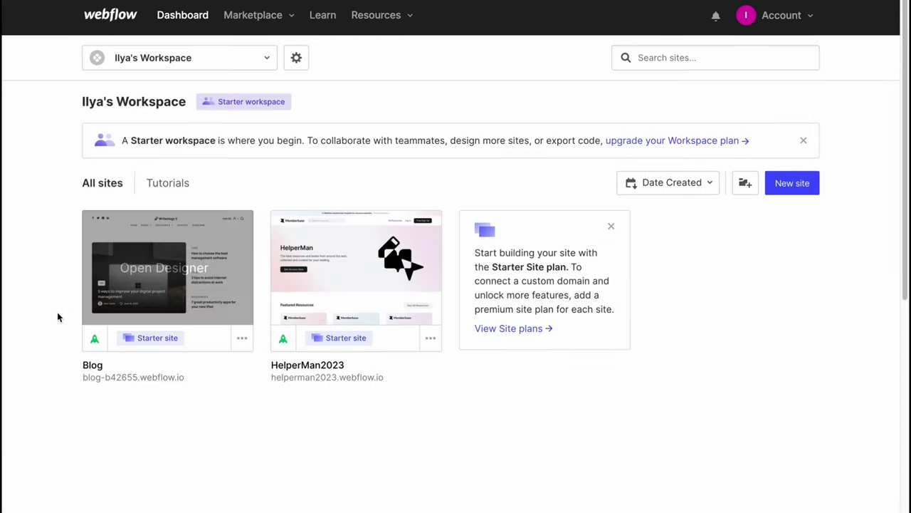
pyautogui.click(107, 377)
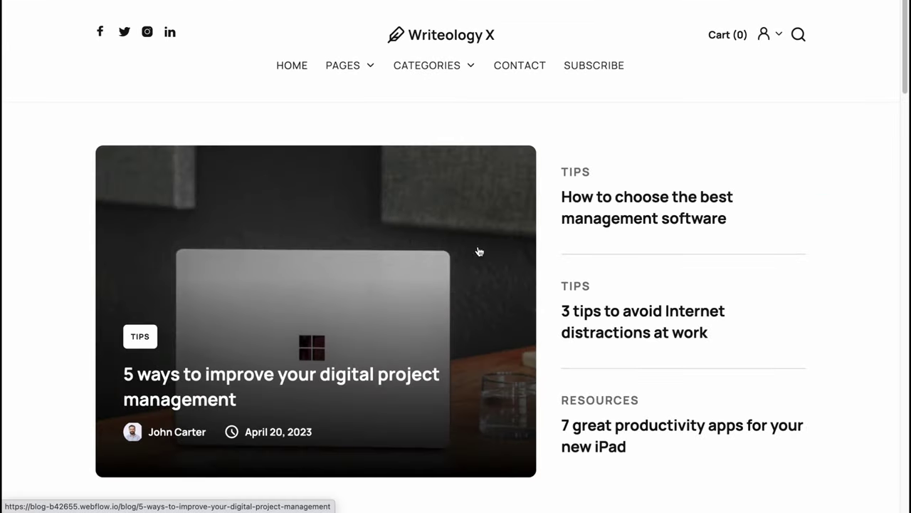
pyautogui.scroll(-8, 489, 248)
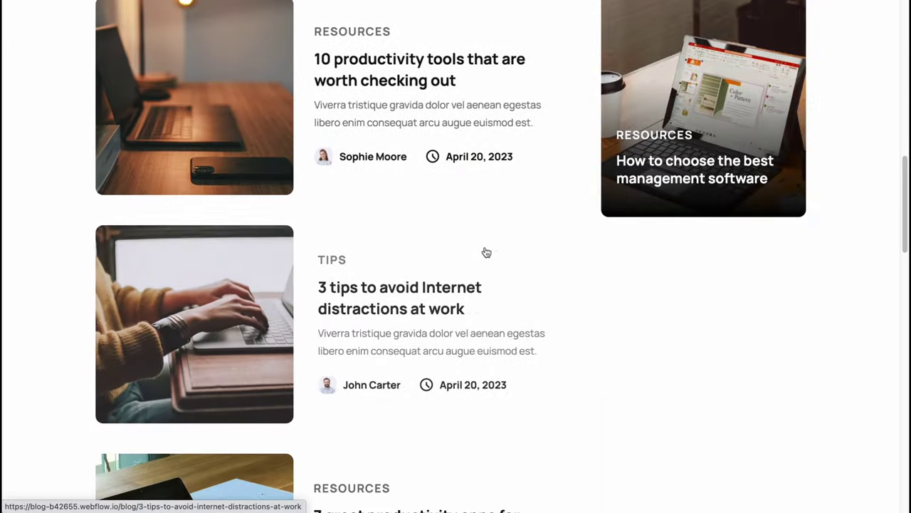
pyautogui.scroll(-10, 516, 252)
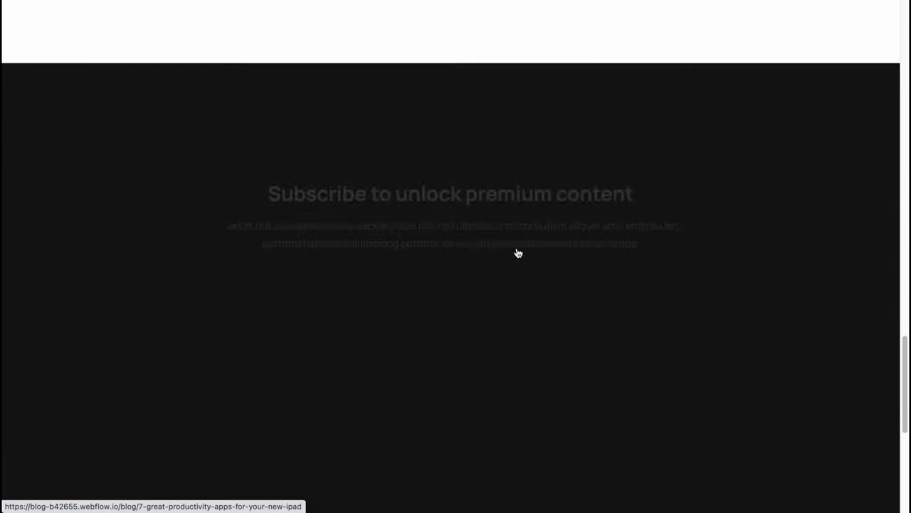
pyautogui.scroll(-6, 518, 253)
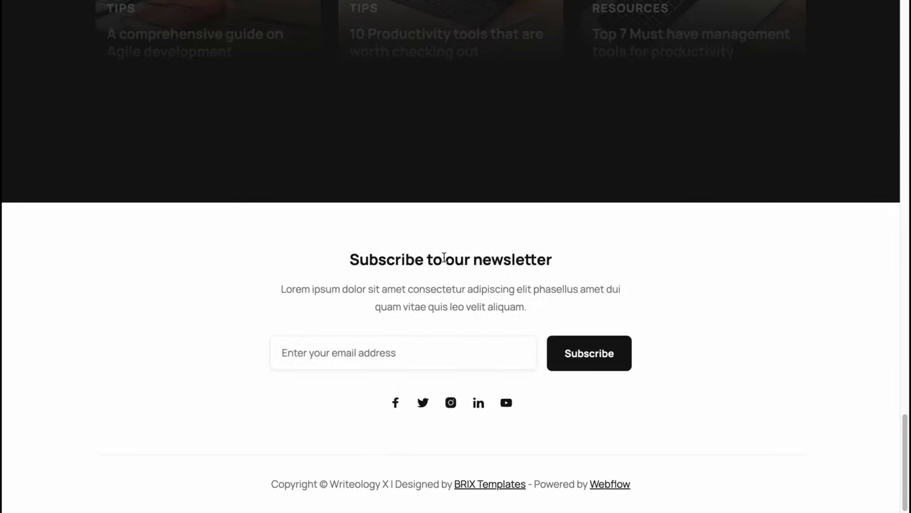
pyautogui.scroll(10, 555, 249)
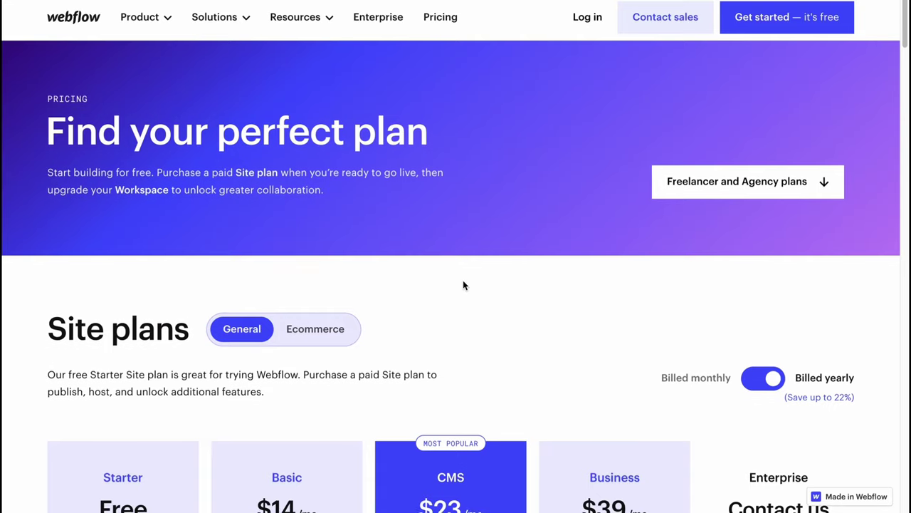
# - Compare the yearly-billed prices of the Starter, Basic, CMS and Business site plans on Webflow's pricing page
pyautogui.scroll(-3, 455, 280)
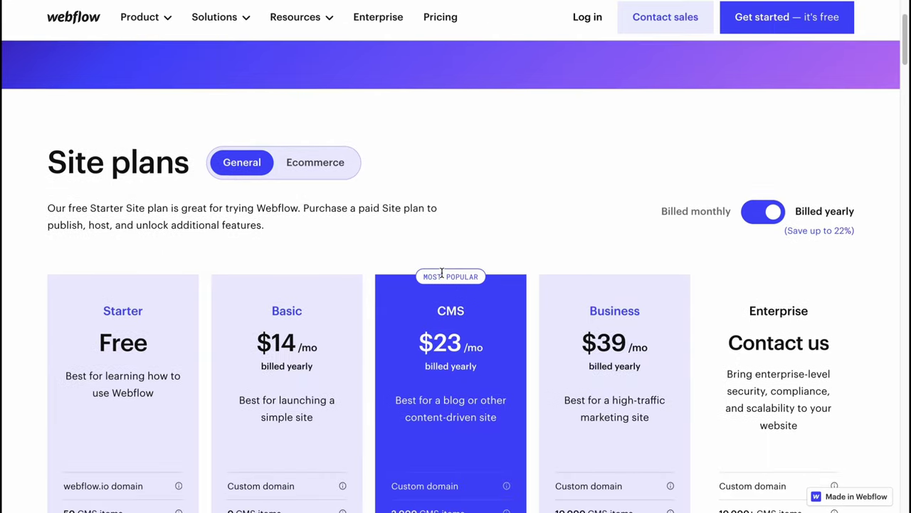
pyautogui.scroll(-1, 442, 273)
pyautogui.scroll(-3, 756, 358)
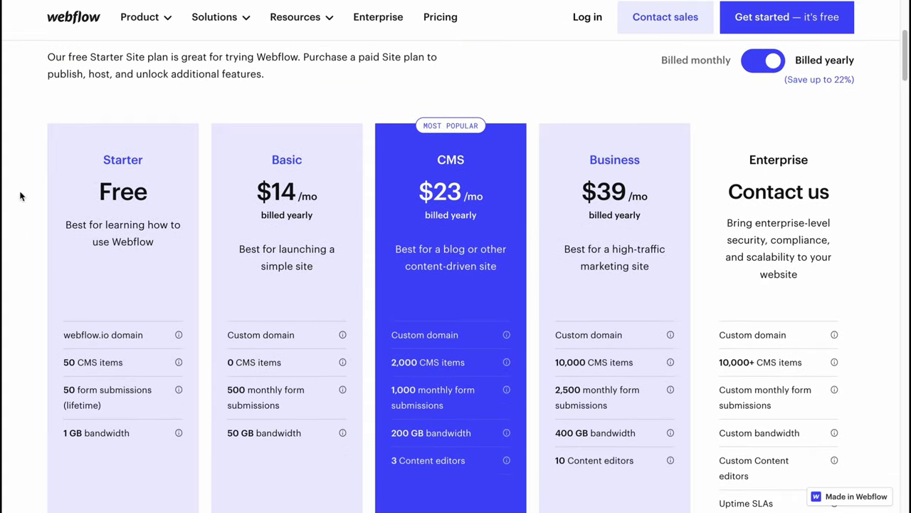
pyautogui.moveTo(21, 195); pyautogui.dragTo(206, 205)
pyautogui.moveTo(78, 153); pyautogui.dragTo(150, 161)
pyautogui.moveTo(258, 191); pyautogui.dragTo(331, 198)
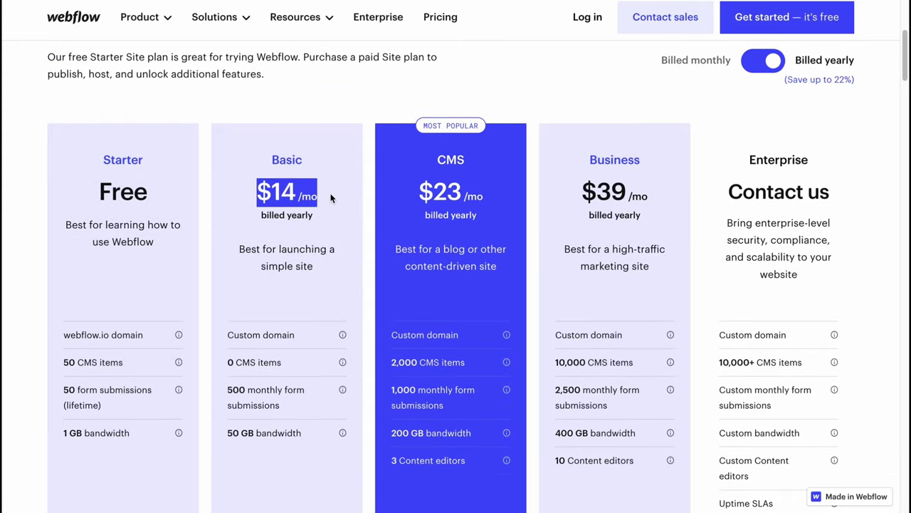
pyautogui.moveTo(267, 161); pyautogui.dragTo(335, 179)
pyautogui.click(440, 190)
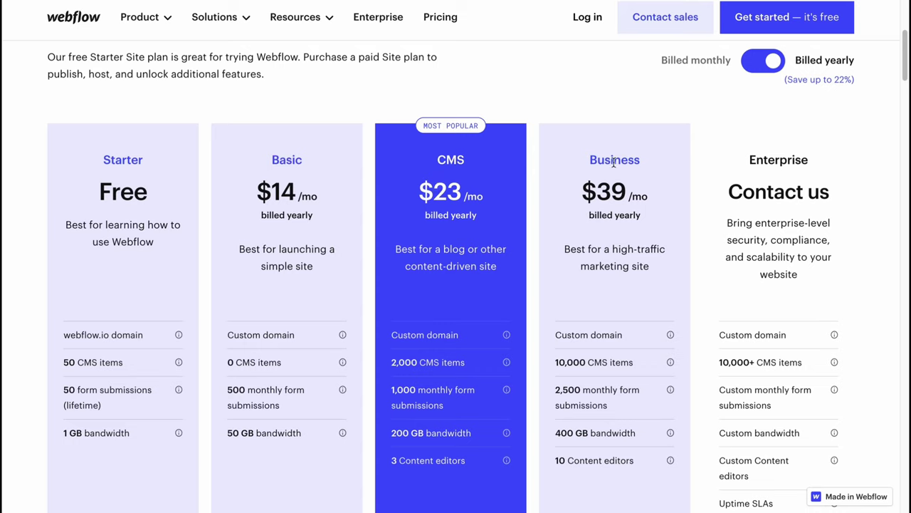
pyautogui.moveTo(588, 161); pyautogui.dragTo(673, 160)
pyautogui.moveTo(602, 192); pyautogui.dragTo(642, 193)
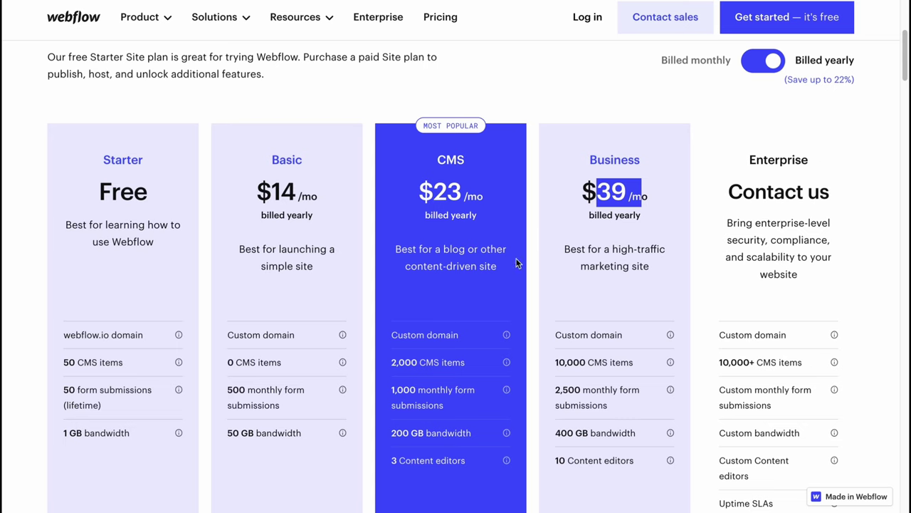
# - Examine the features included in the site plans, especially Starter, and go to the Webflow homepage
pyautogui.scroll(-3, 517, 260)
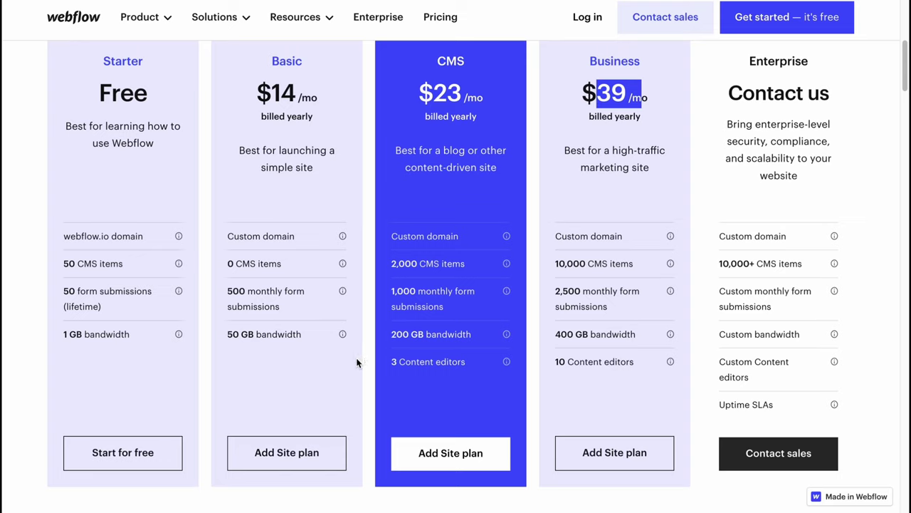
pyautogui.moveTo(63, 230); pyautogui.dragTo(177, 332)
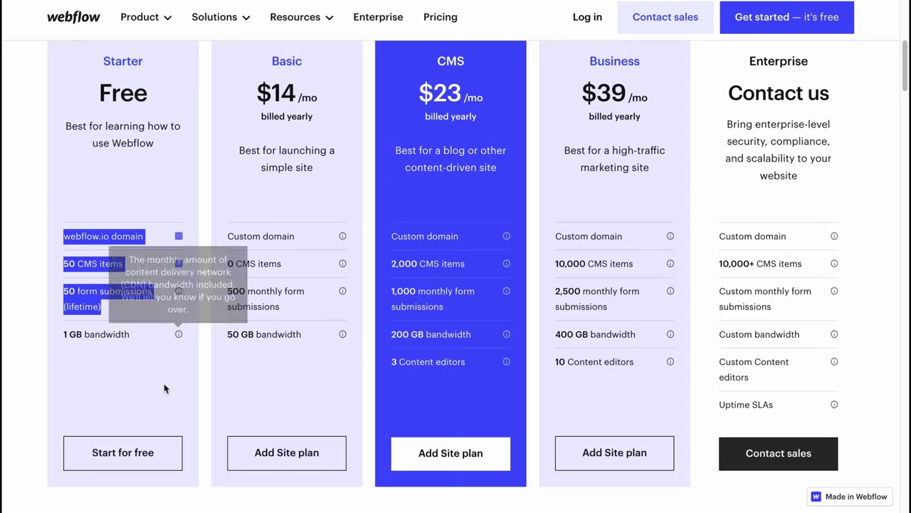
pyautogui.click(203, 379)
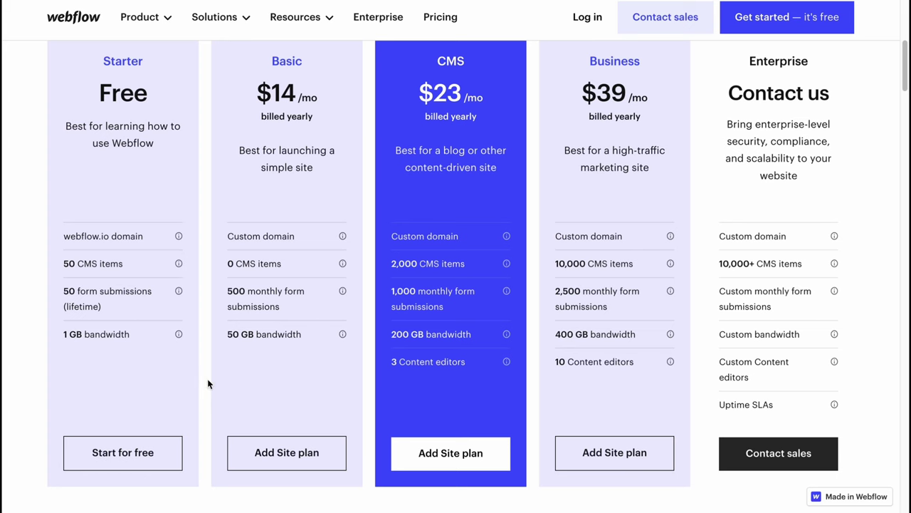
pyautogui.scroll(3, 392, 345)
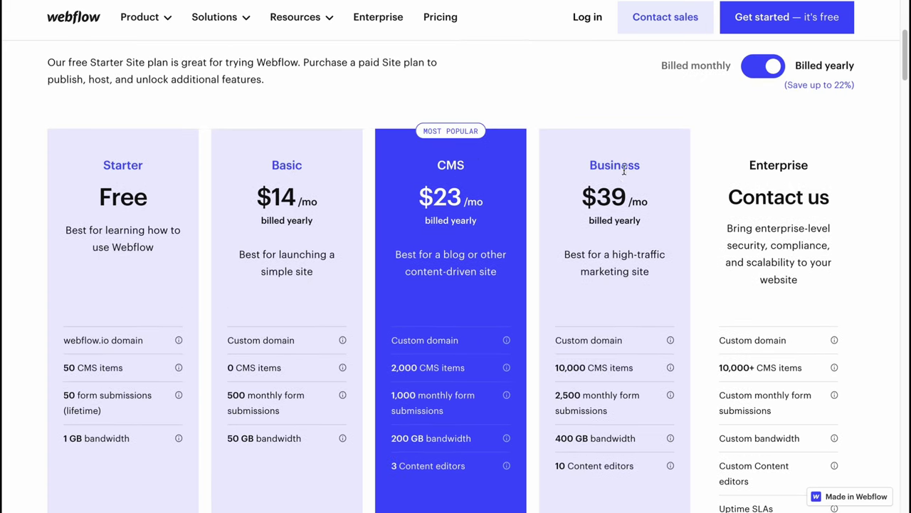
pyautogui.scroll(5, 607, 176)
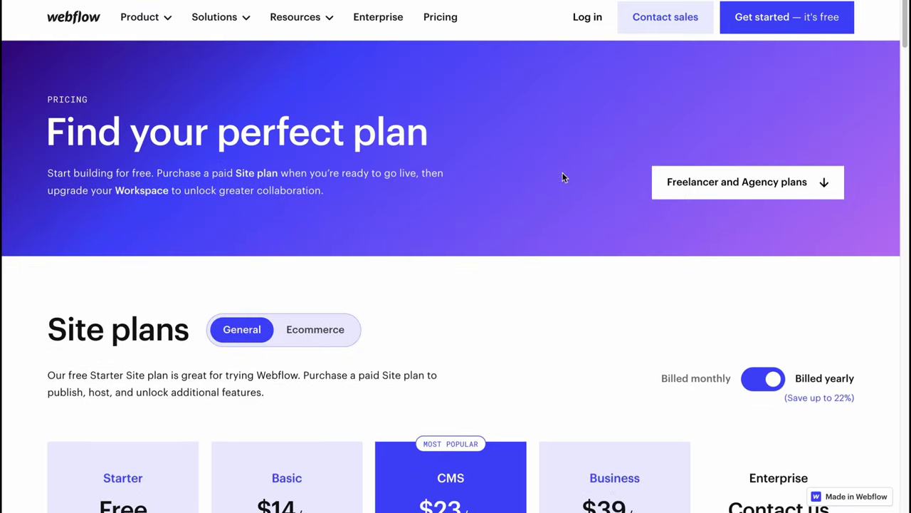
pyautogui.click(82, 25)
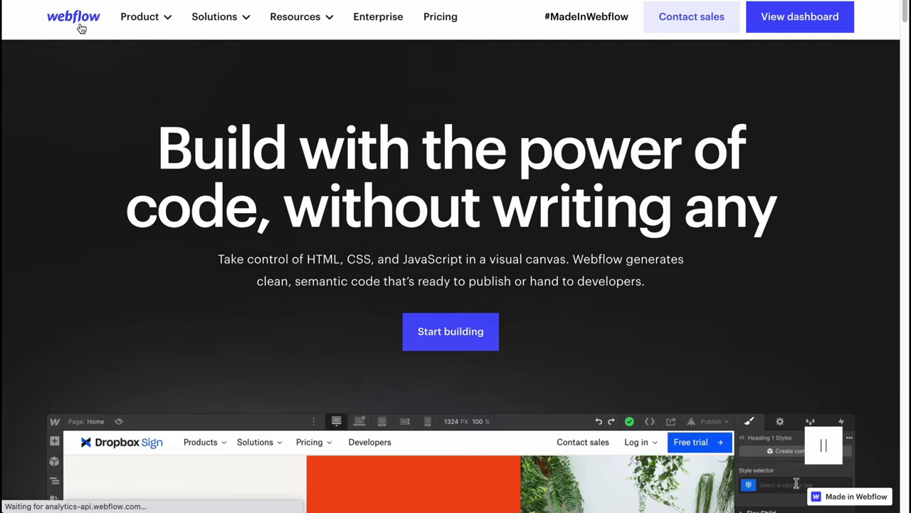